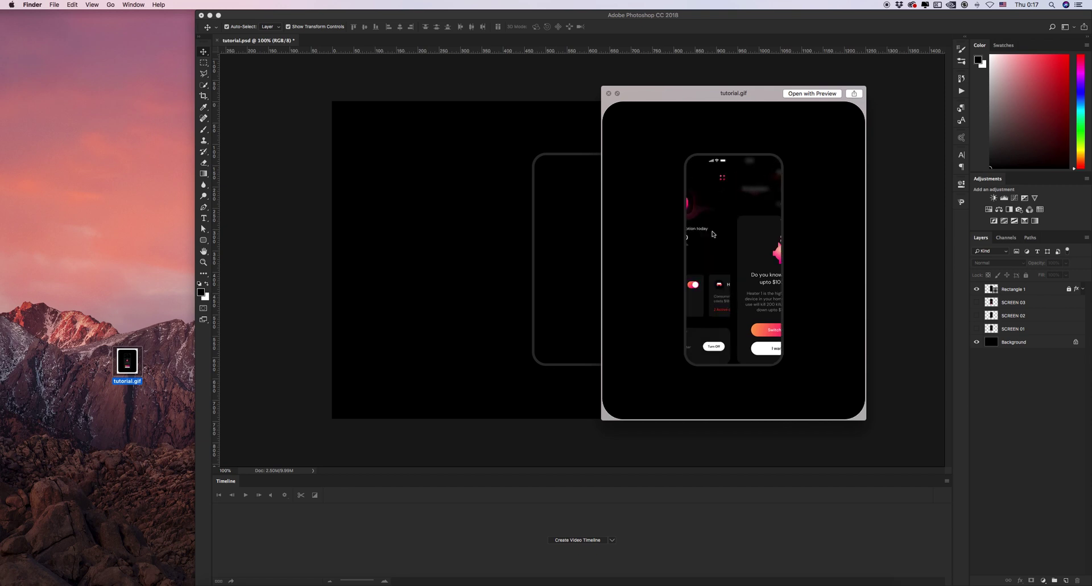
# Close the tutorial.gif preview, switch to Photoshop and pause the Animator preset previews.
pyautogui.press('space')
pyautogui.click(280, 192)
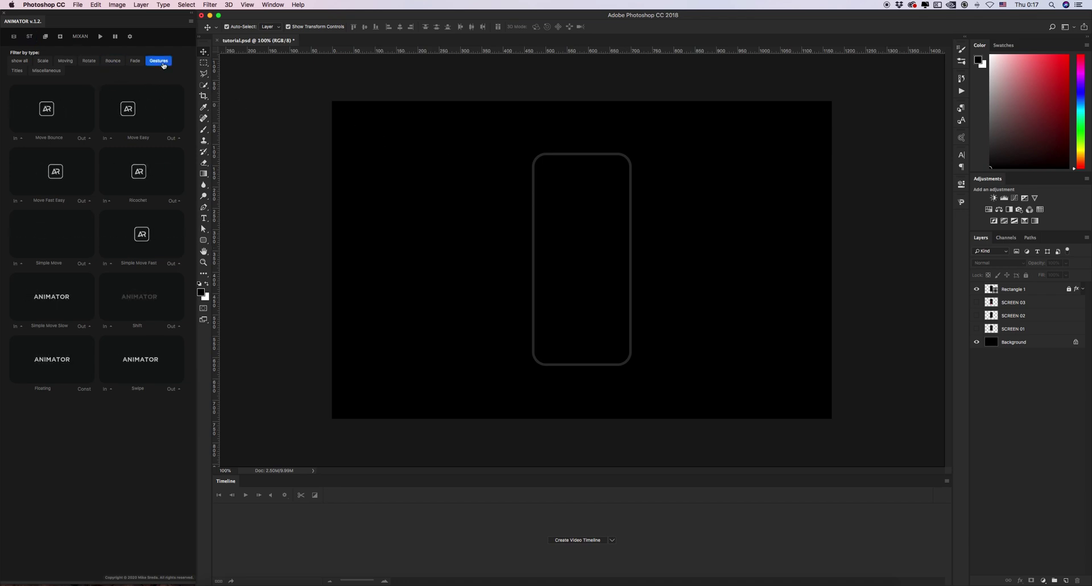
pyautogui.click(115, 36)
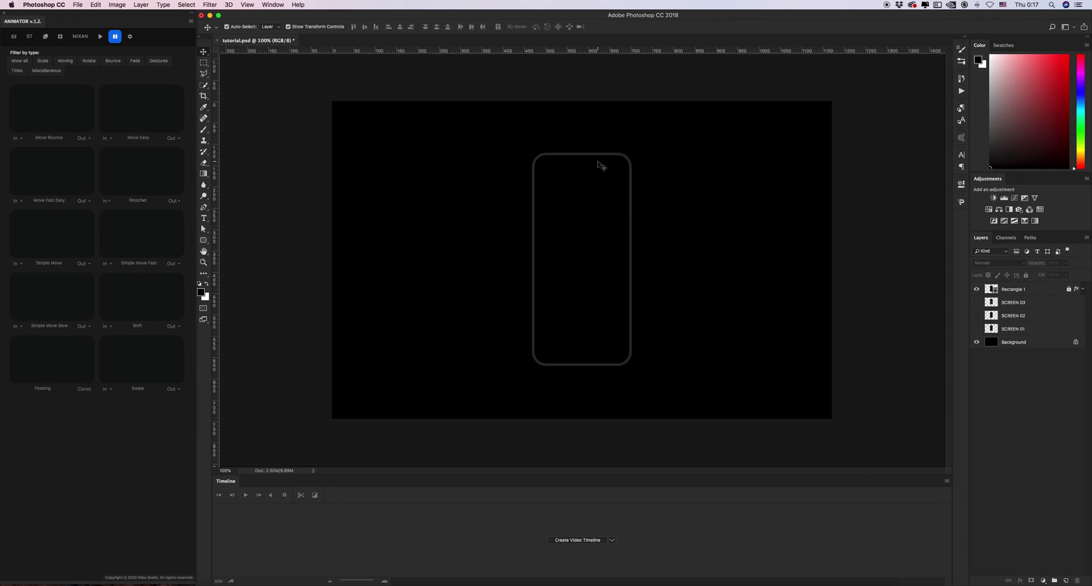
# Make the SCREEN 01, SCREEN 02 and SCREEN 03 layers visible inside the phone frame.
pyautogui.click(1017, 330)
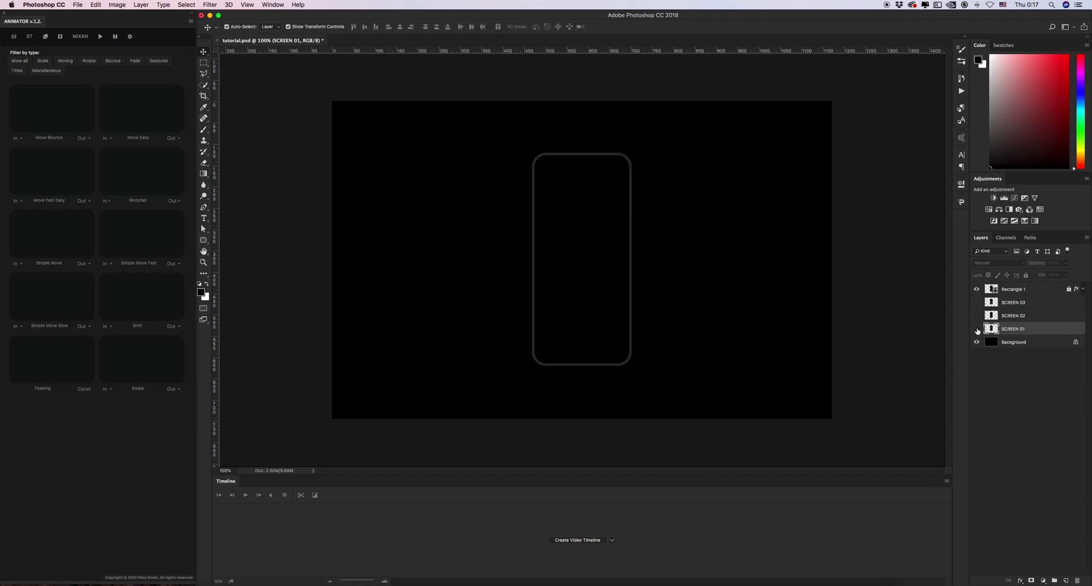
pyautogui.click(977, 328)
pyautogui.click(977, 316)
pyautogui.click(977, 302)
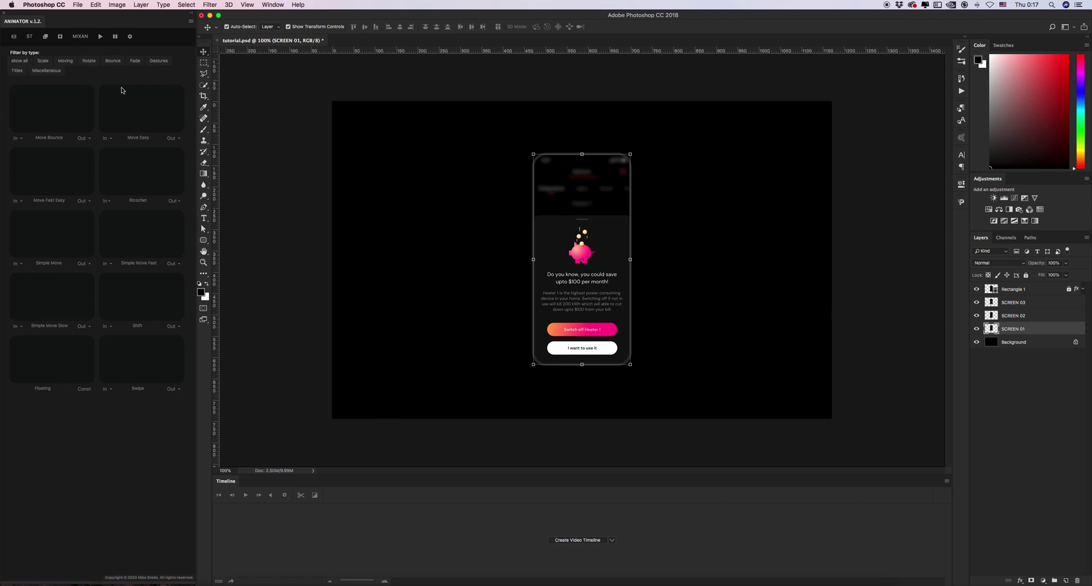
# Play the Animator previews and look through the complete preset list and the Moving category.
pyautogui.click(105, 39)
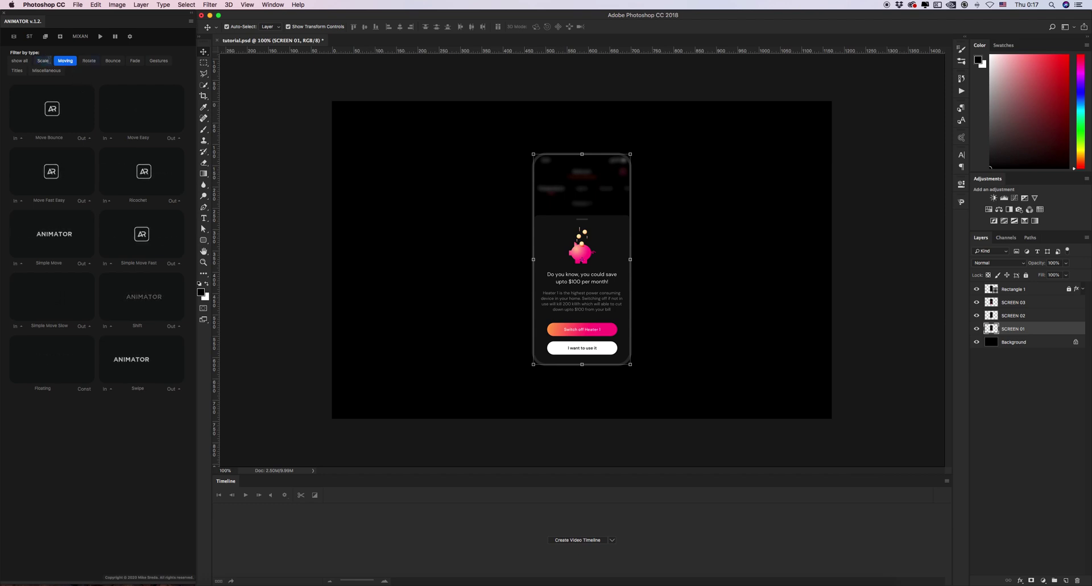
pyautogui.click(21, 60)
pyautogui.scroll(-5, 112, 225)
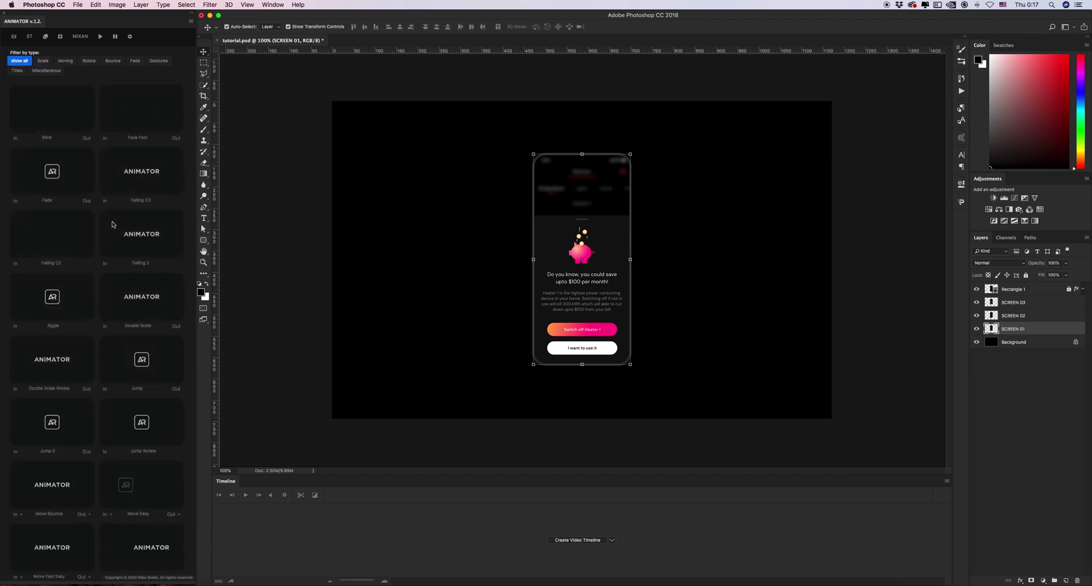
pyautogui.scroll(-15, 112, 225)
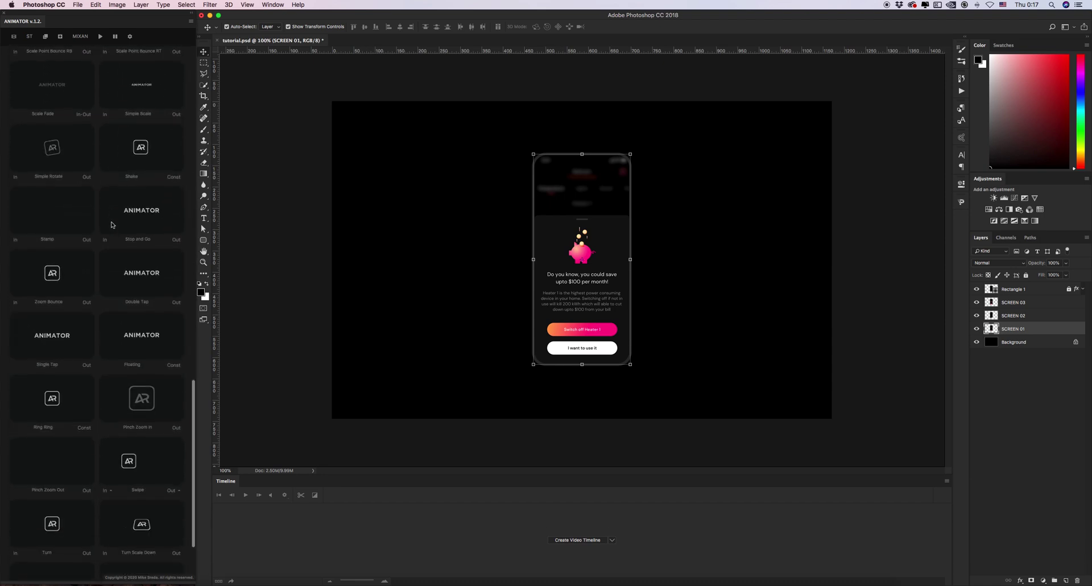
pyautogui.scroll(10, 112, 224)
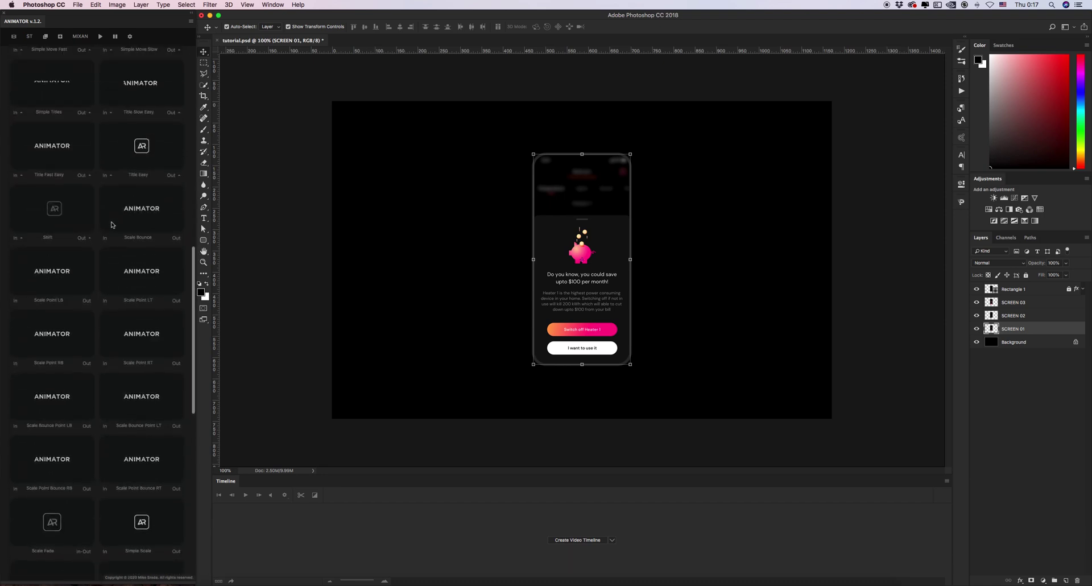
pyautogui.scroll(6, 113, 225)
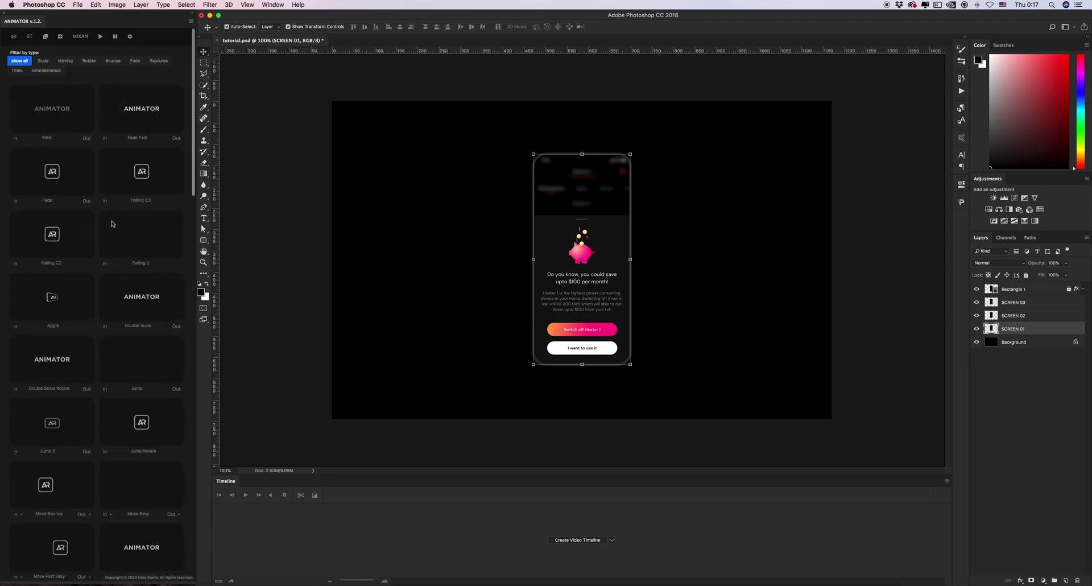
pyautogui.click(66, 60)
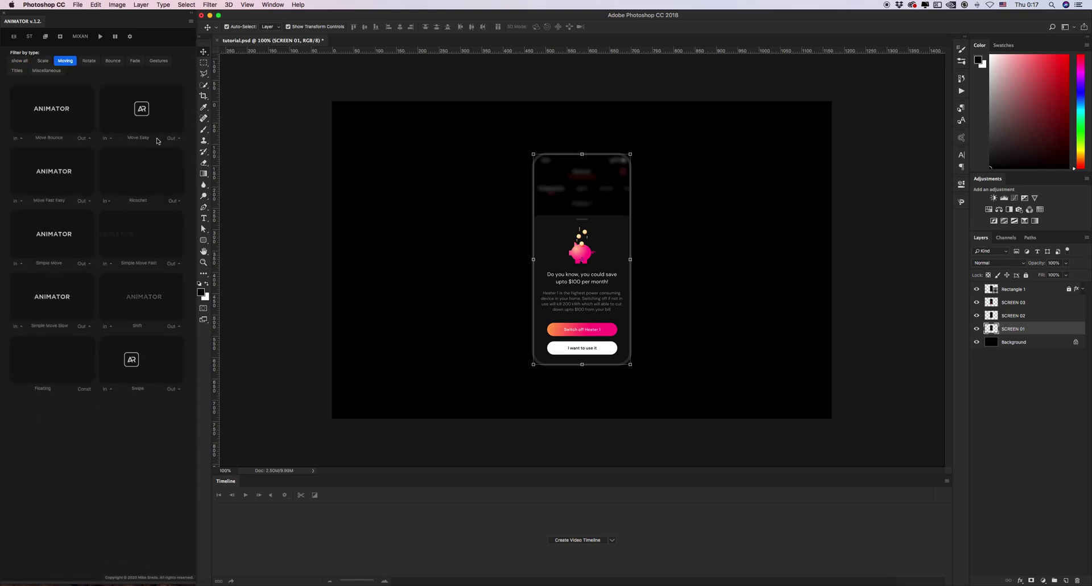
pyautogui.click(115, 36)
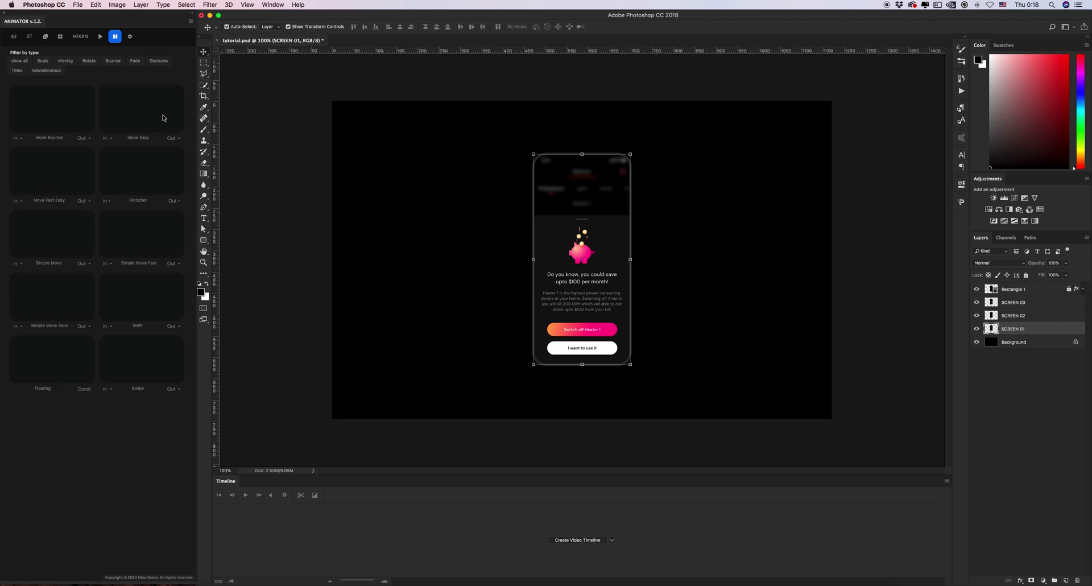
pyautogui.click(100, 36)
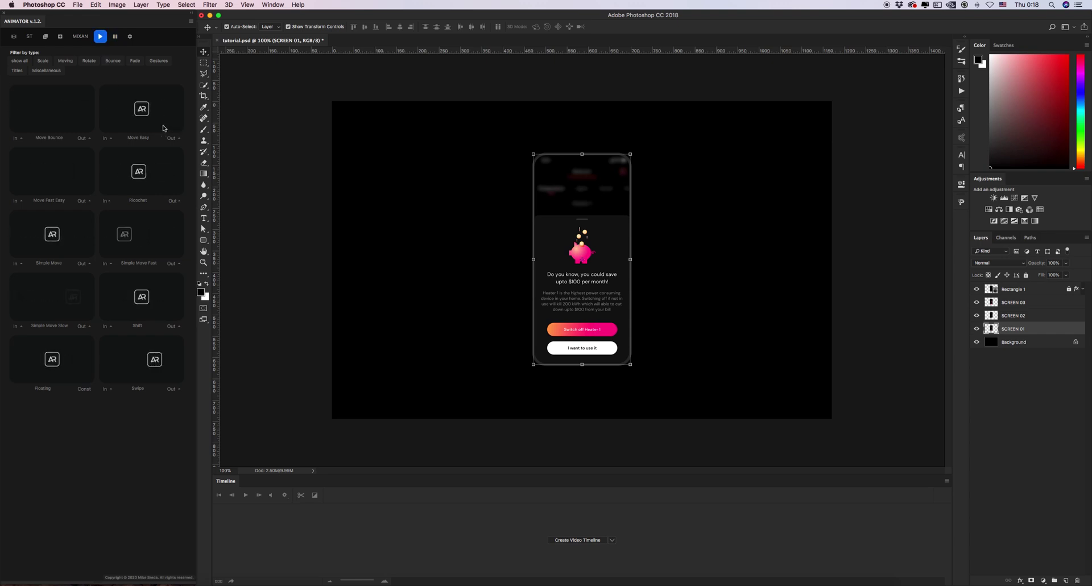
pyautogui.click(115, 38)
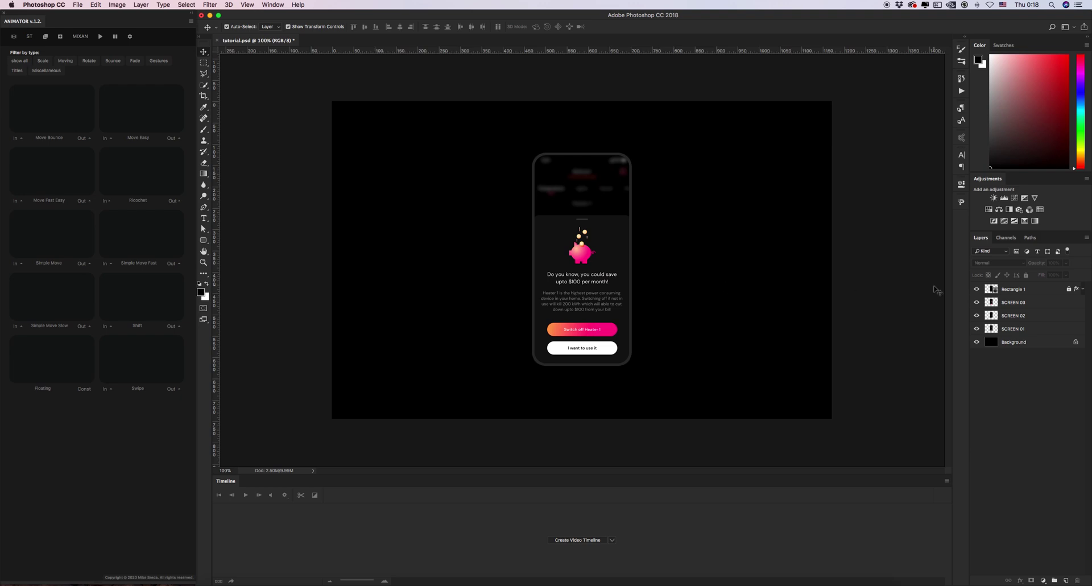
# Hide SCREEN 02 and SCREEN 03, and create a video timeline with SCREEN 01 selected.
pyautogui.moveTo(977, 317); pyautogui.dragTo(977, 302)
pyautogui.click(1010, 328)
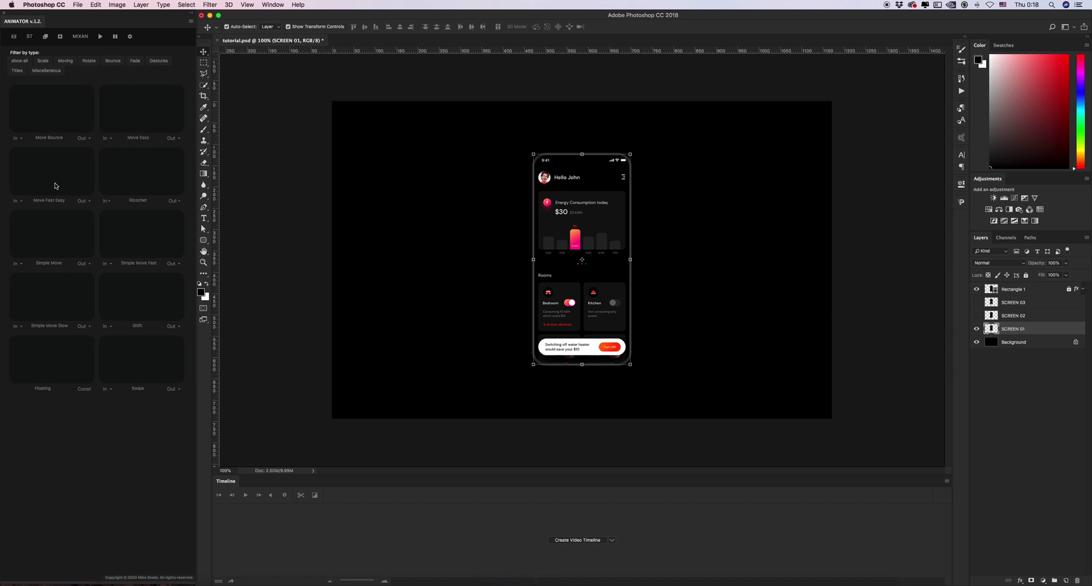
pyautogui.click(14, 37)
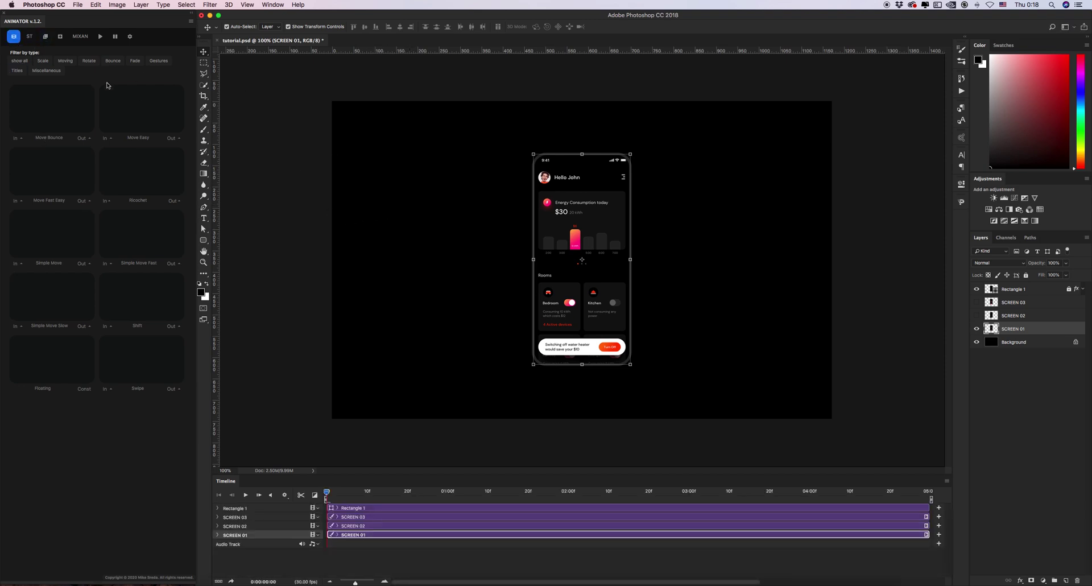
# Apply the rightward Move Easy In animation to SCREEN 01 and preview its motion with the original layer hidden.
pyautogui.click(108, 138)
pyautogui.click(111, 104)
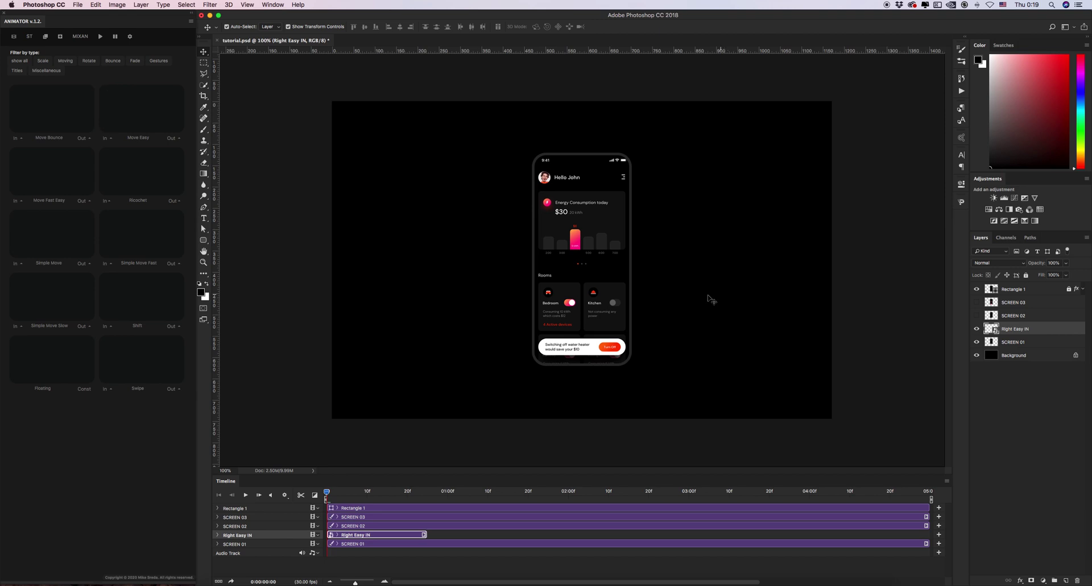
pyautogui.click(977, 342)
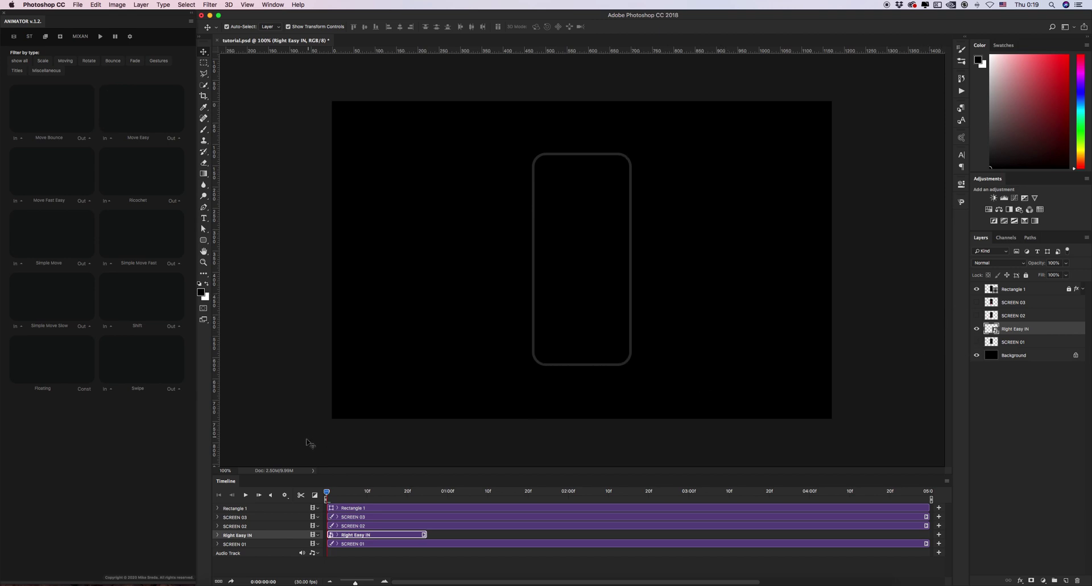
pyautogui.moveTo(327, 493); pyautogui.dragTo(386, 489)
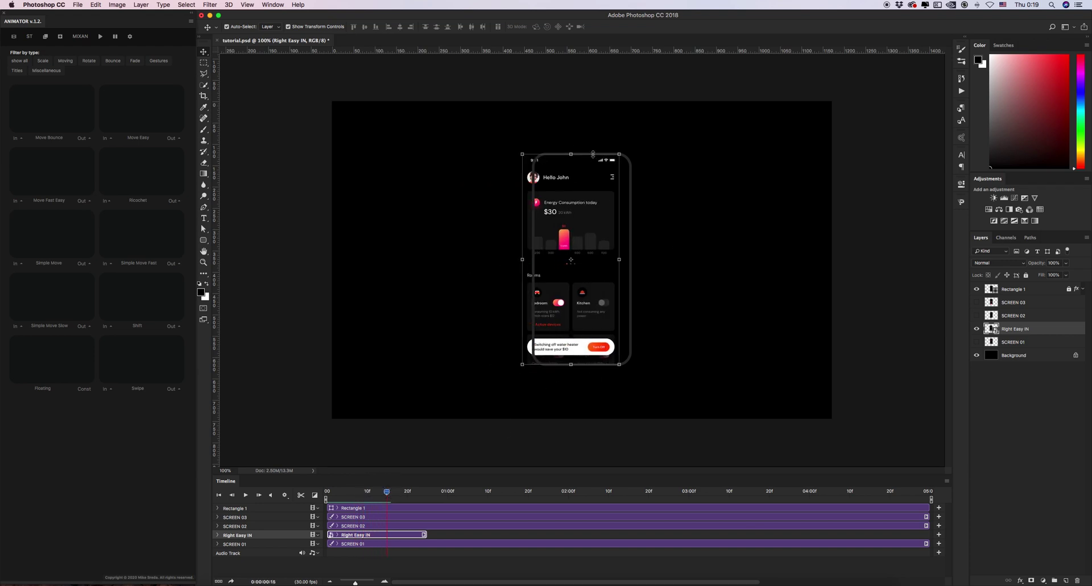
pyautogui.moveTo(381, 496); pyautogui.dragTo(354, 461)
# Crop the canvas equally from both sides to a portrait format around the phone frame.
pyautogui.press('c')
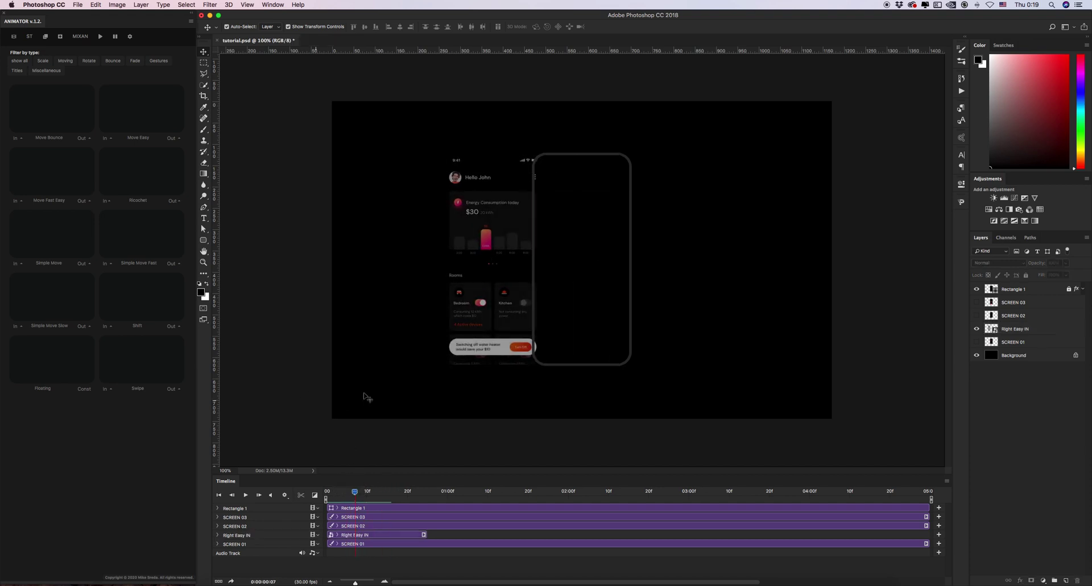
pyautogui.moveTo(333, 262); pyautogui.dragTo(438, 261)
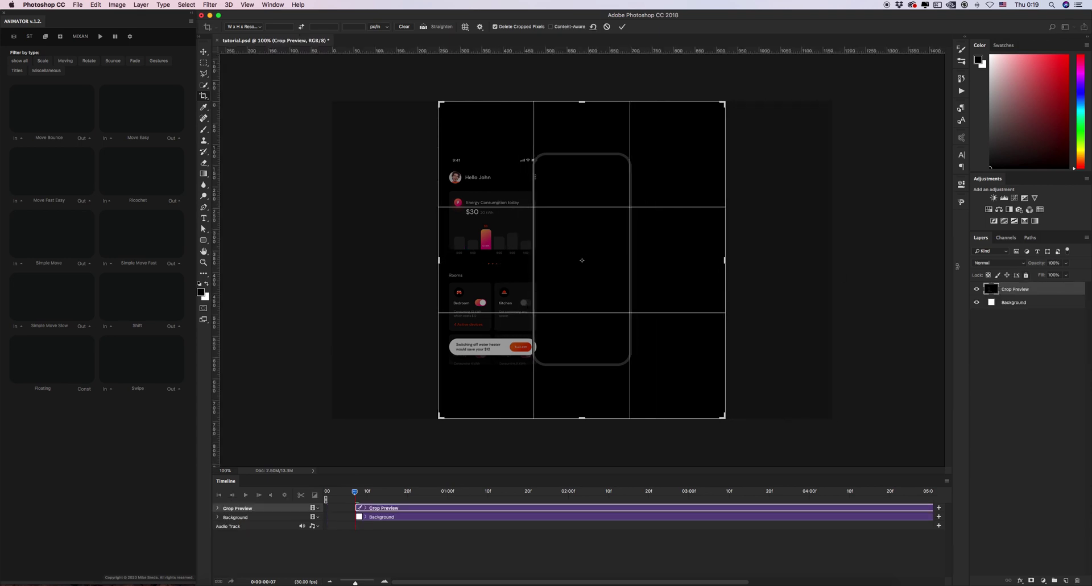
pyautogui.press('Return')
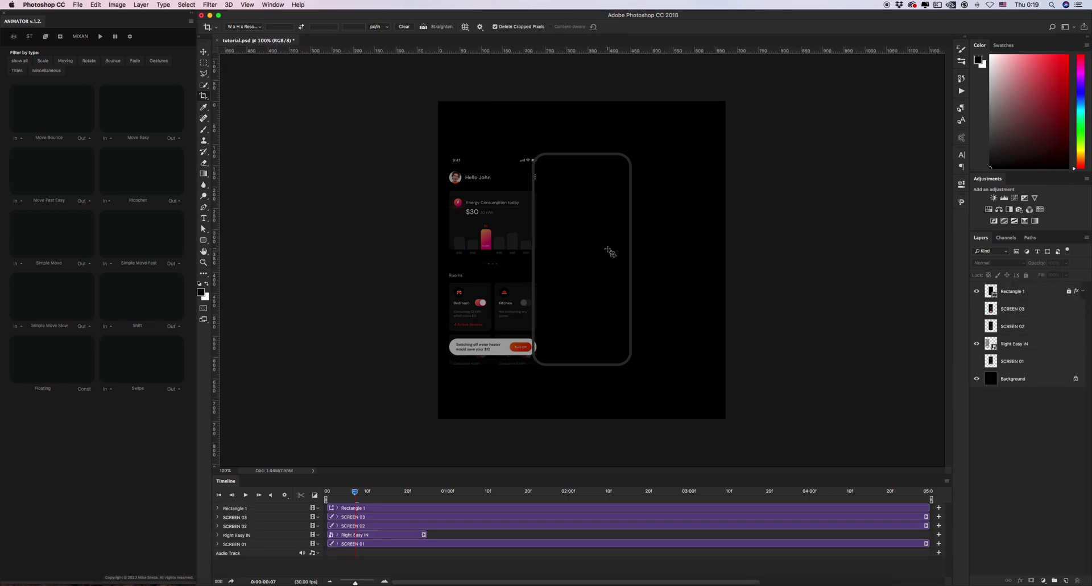
pyautogui.press('v')
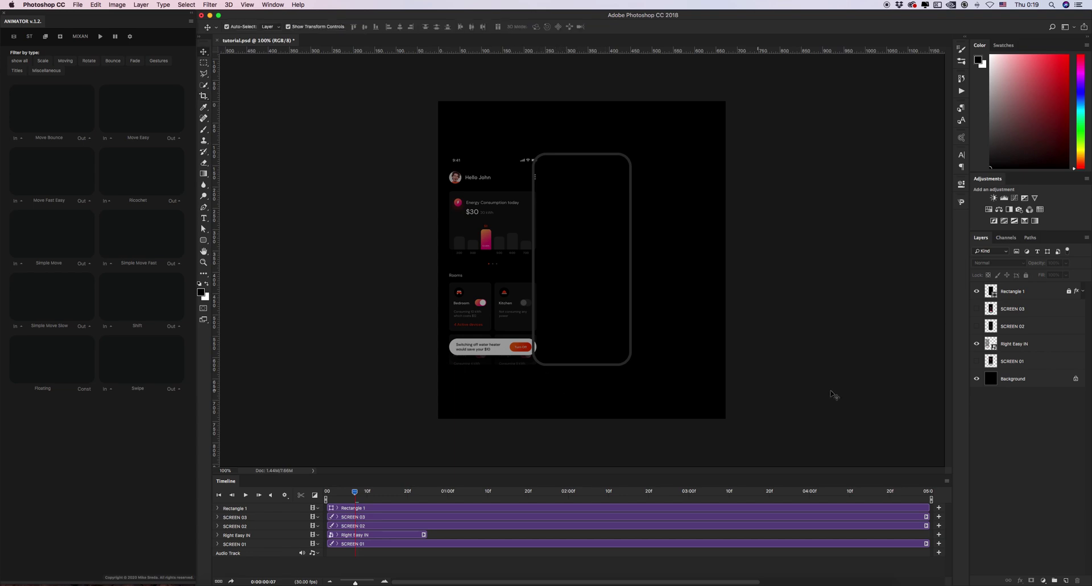
# Hide the existing animated clip and reapply the rightward Move Easy In animation to SCREEN 01 on the cropped canvas.
pyautogui.click(977, 344)
pyautogui.click(977, 362)
pyautogui.click(988, 364)
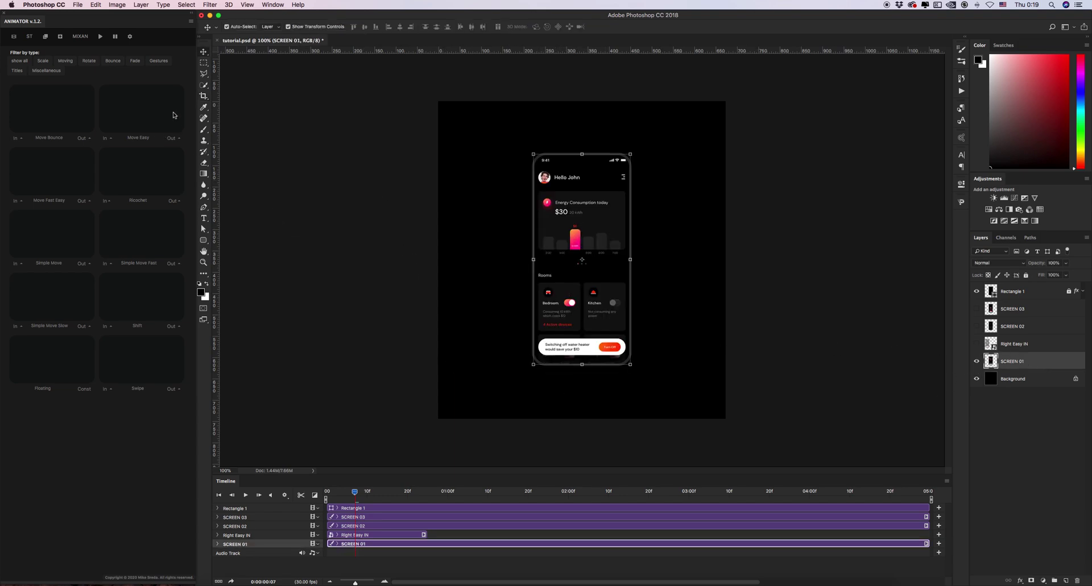
pyautogui.click(107, 138)
pyautogui.click(110, 105)
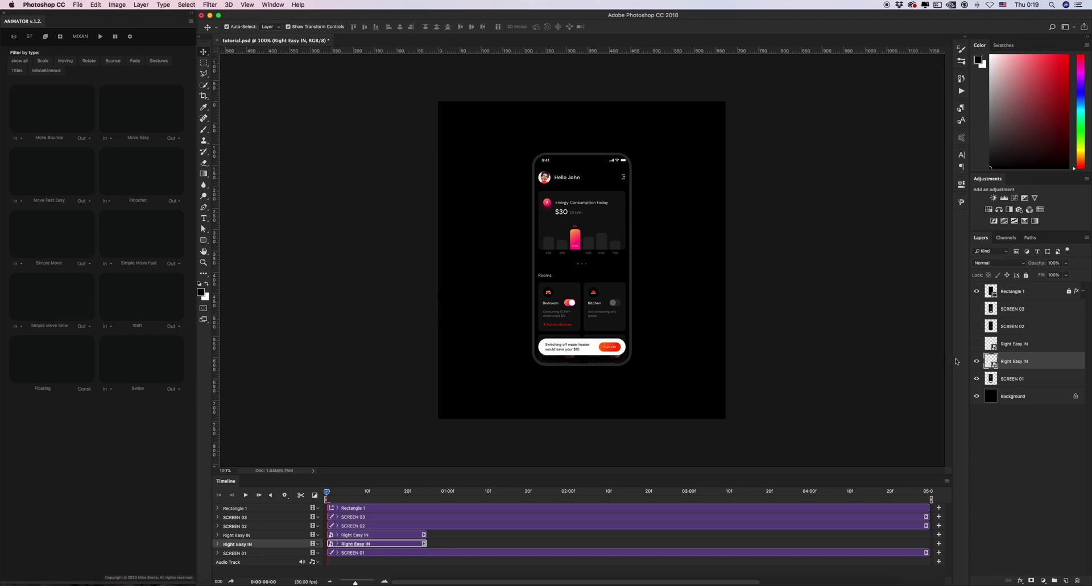
# Hide the original SCREEN 01 layer and scrub through the first frames of the new animation.
pyautogui.click(978, 378)
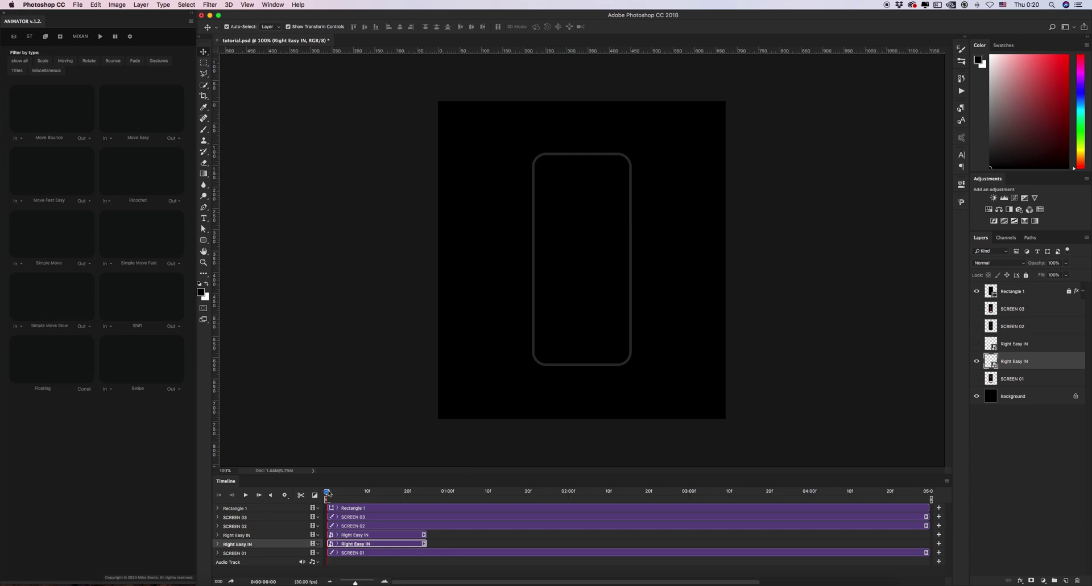
pyautogui.moveTo(326, 494); pyautogui.dragTo(347, 493)
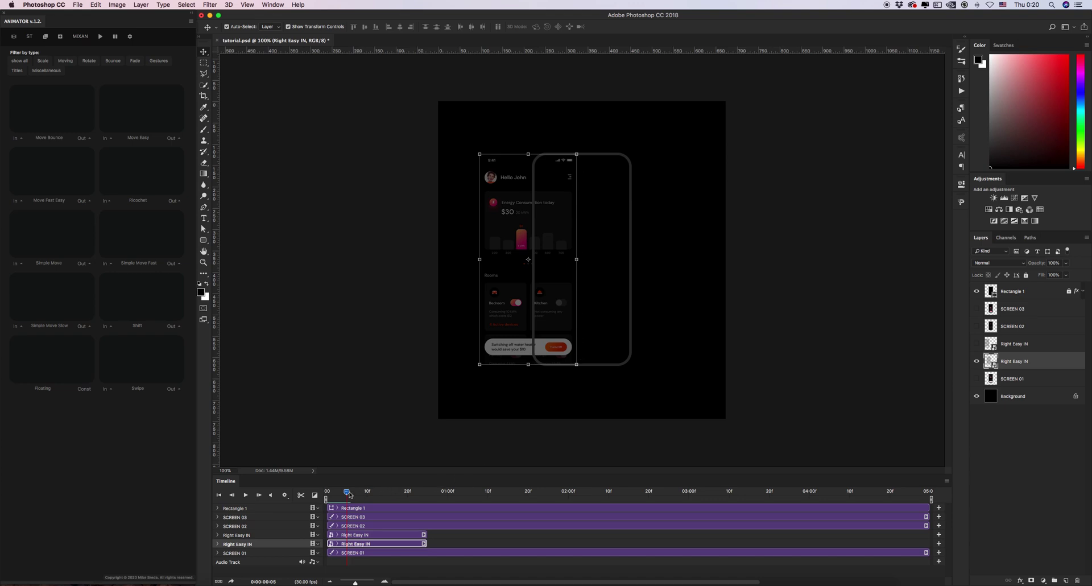
pyautogui.moveTo(350, 494)
pyautogui.mouseDown()
pyautogui.moveTo(397, 493)
pyautogui.moveTo(363, 494)
pyautogui.mouseUp()
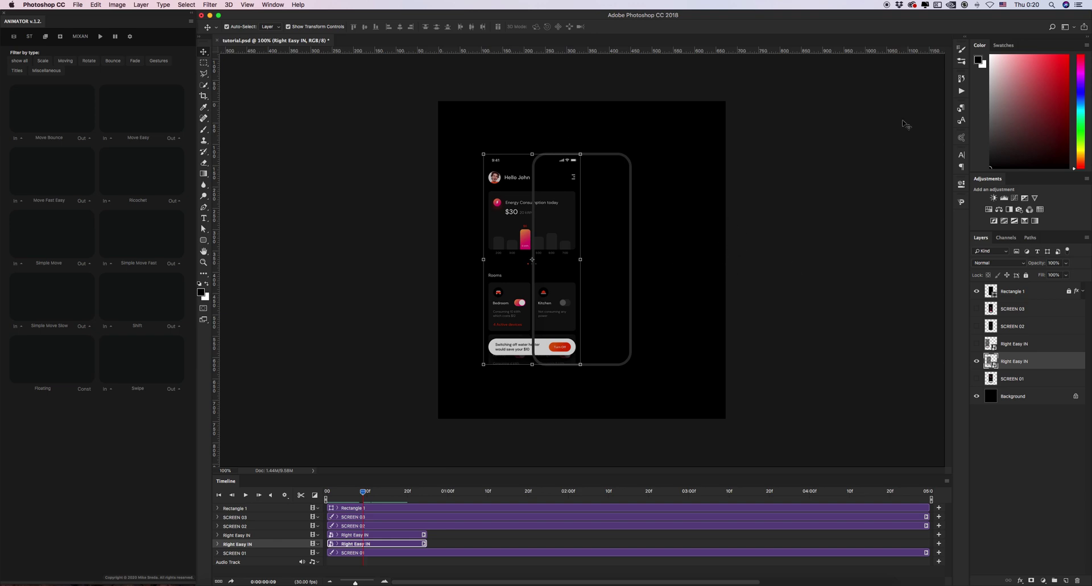
# Revert the document to its initial tutorial.psd history snapshot.
pyautogui.click(962, 78)
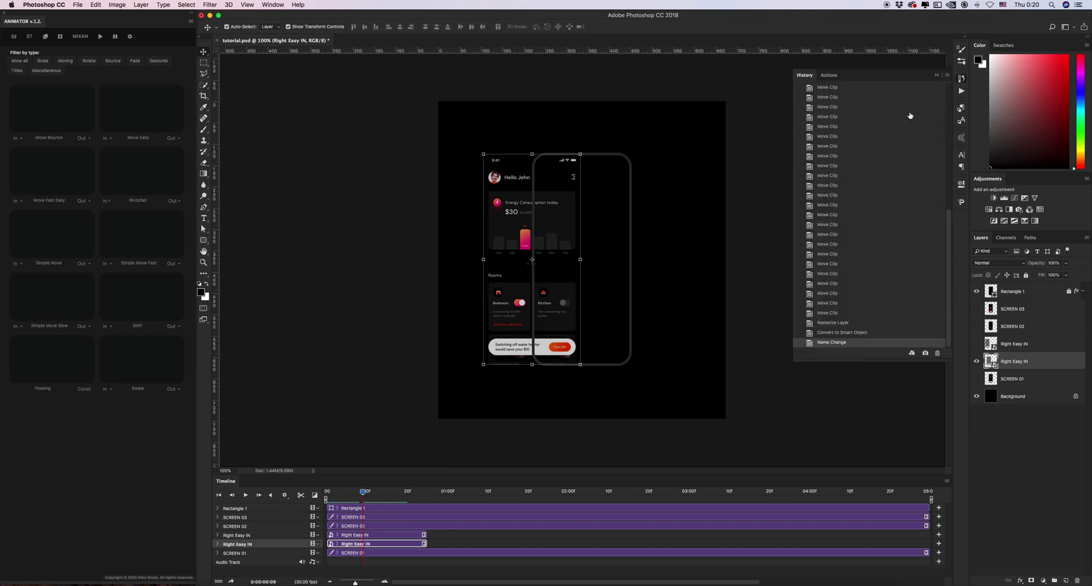
pyautogui.click(860, 90)
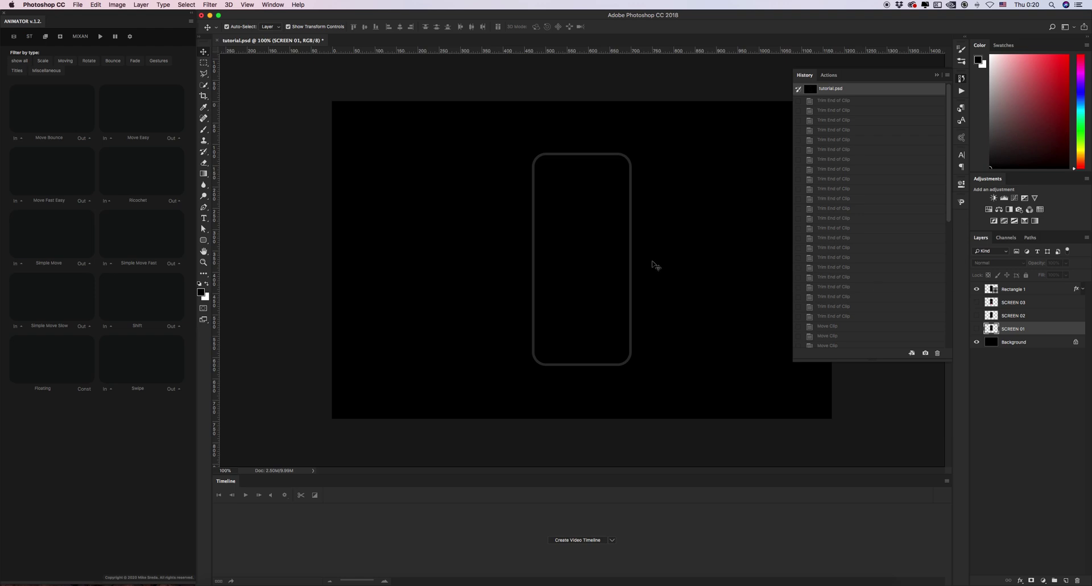
pyautogui.click(937, 75)
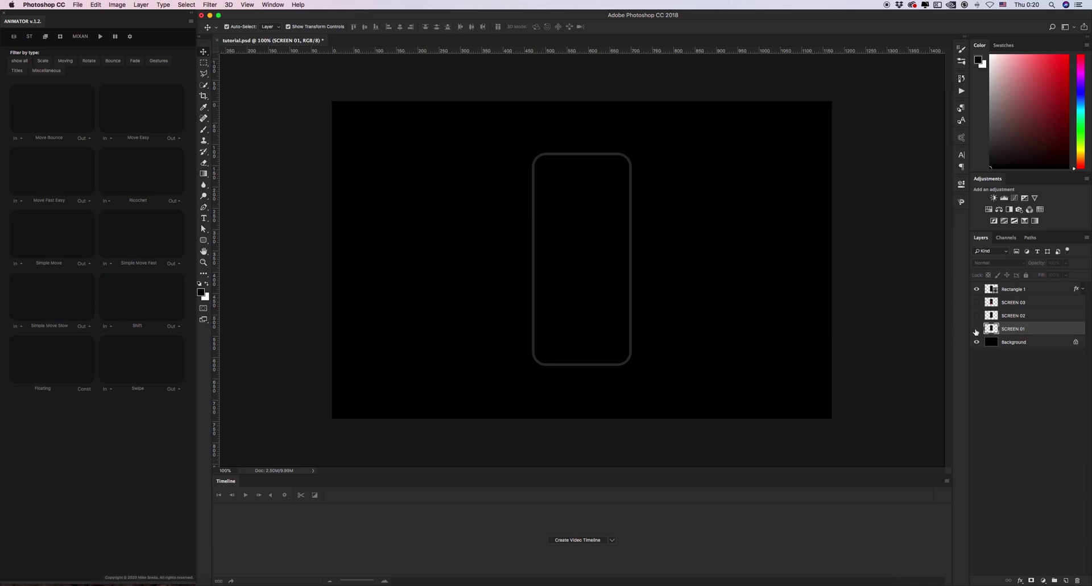
# Create a video timeline with SCREEN 01 visible and apply the rightward Move Easy In animation to that layer.
pyautogui.click(977, 329)
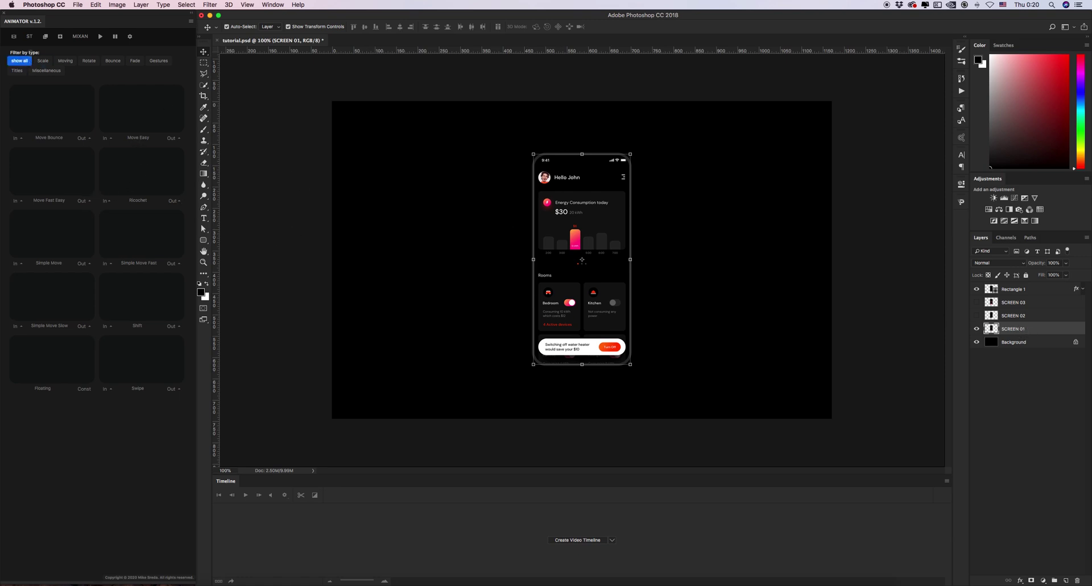
pyautogui.click(14, 36)
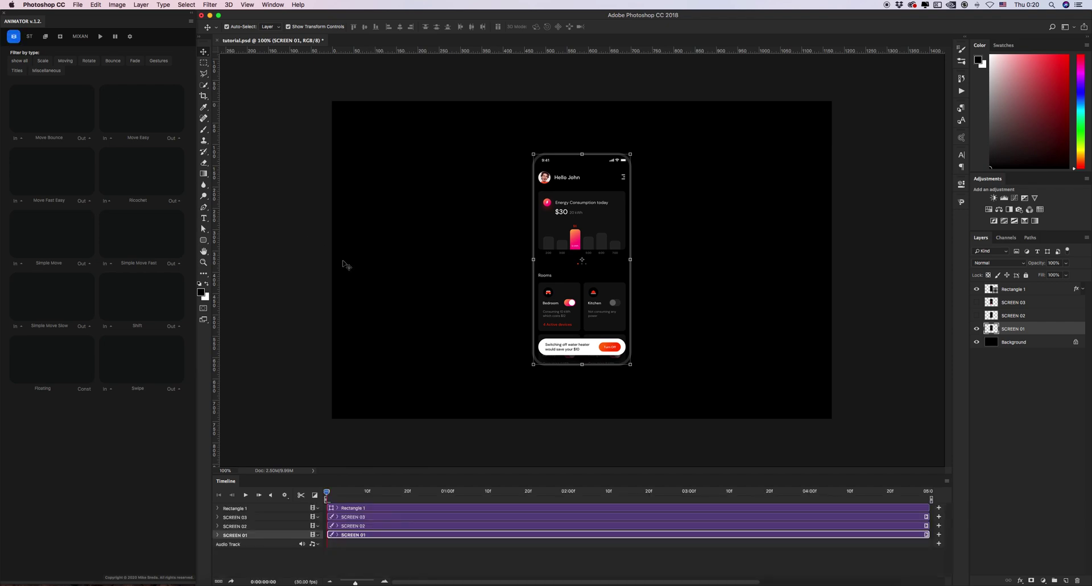
pyautogui.click(114, 61)
pyautogui.click(107, 137)
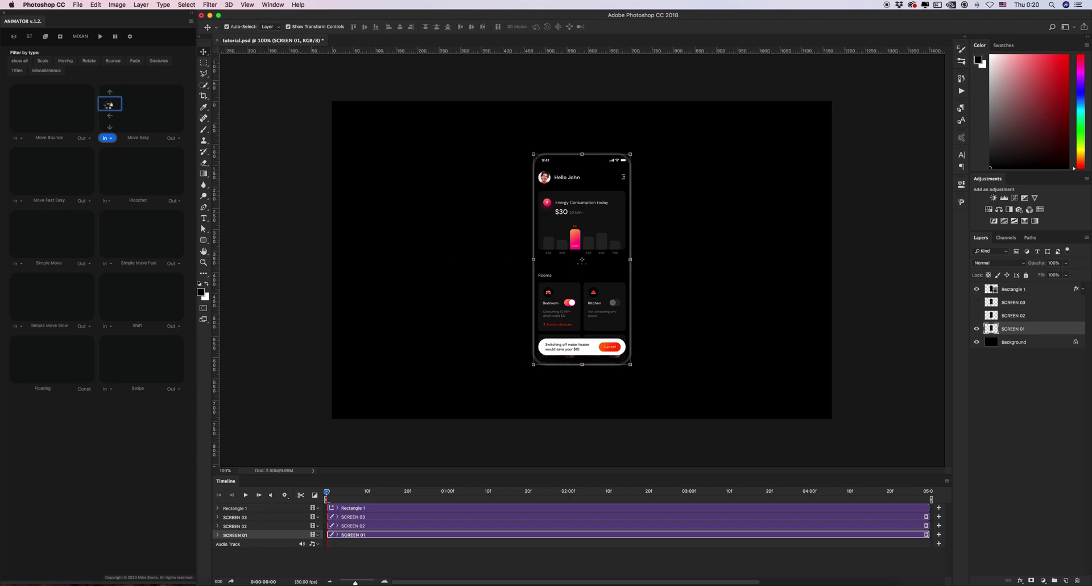
pyautogui.click(110, 104)
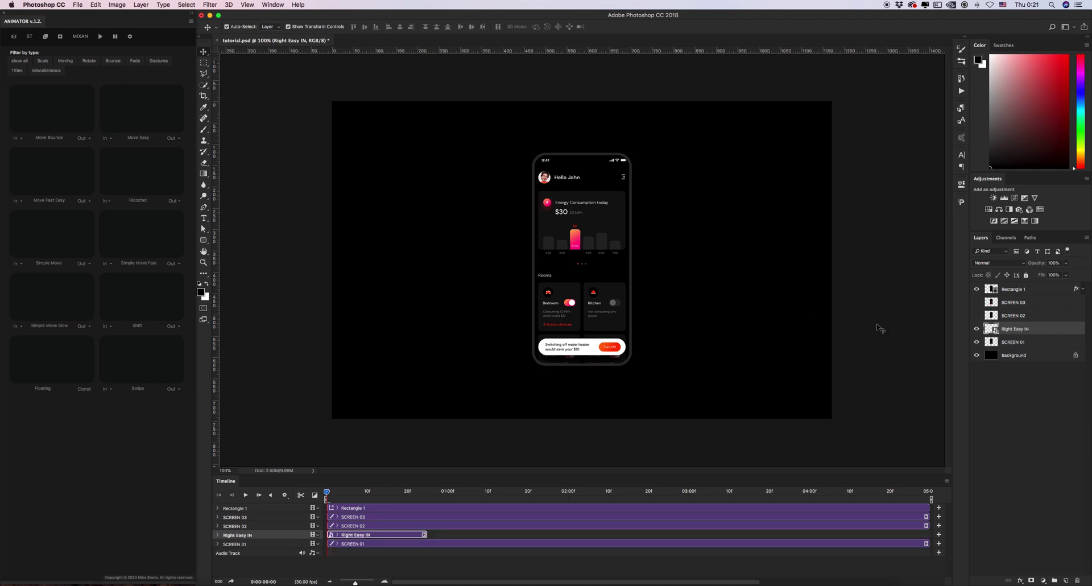
# Create a static animation clip from SCREEN 01 and place it directly after its Right Easy IN clip.
pyautogui.click(1013, 343)
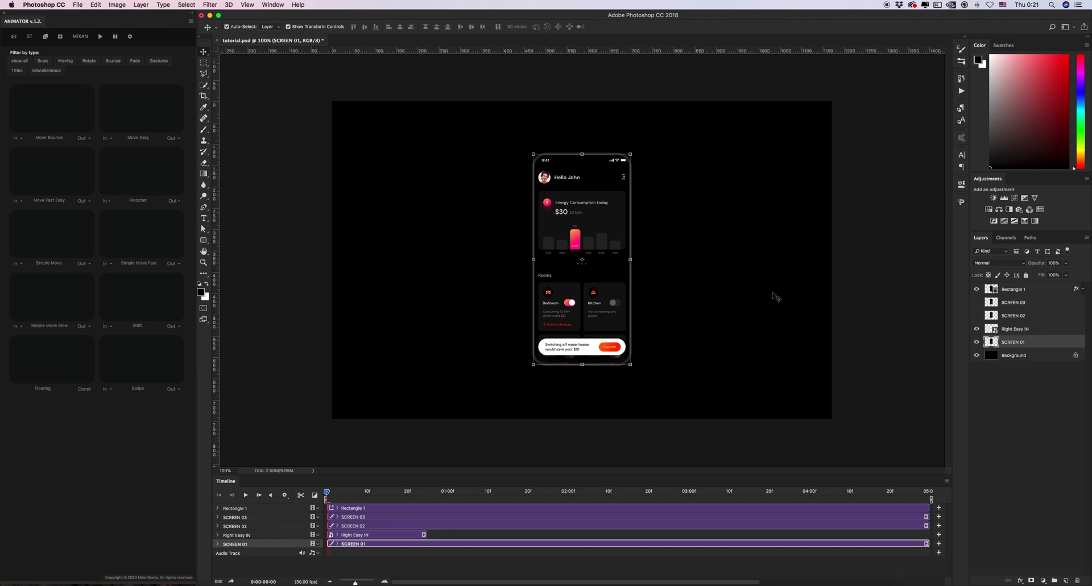
pyautogui.click(25, 38)
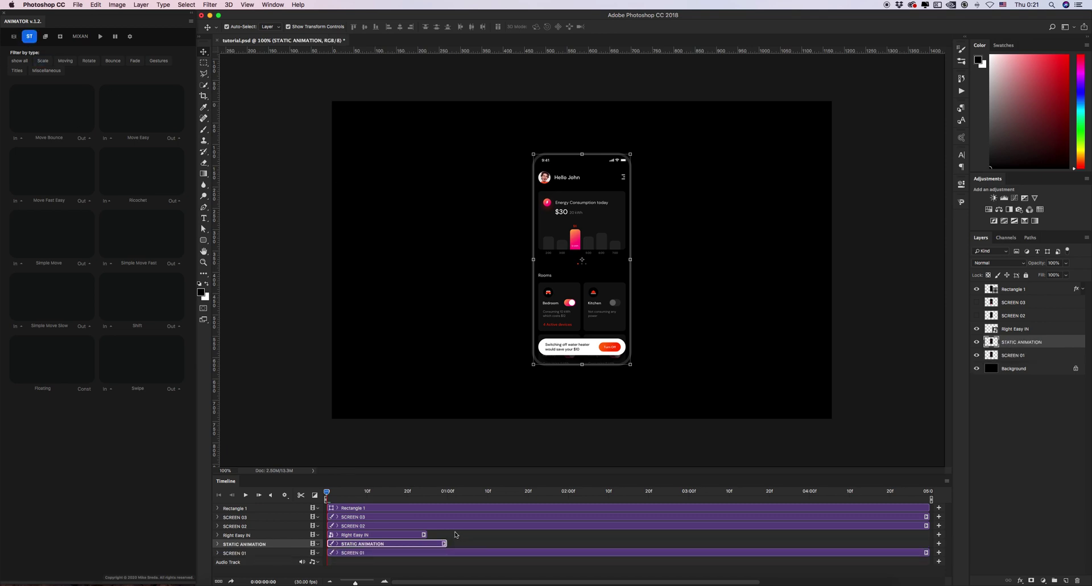
pyautogui.moveTo(372, 548); pyautogui.dragTo(461, 544)
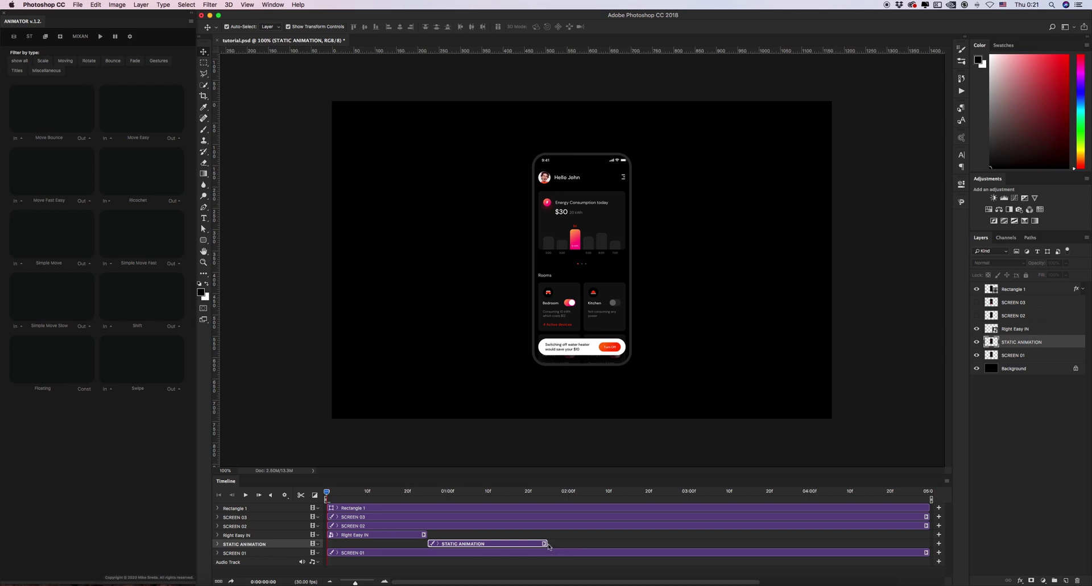
pyautogui.moveTo(548, 544)
pyautogui.mouseDown()
pyautogui.moveTo(600, 542)
pyautogui.moveTo(546, 542)
pyautogui.mouseUp()
# Apply the rightward Move Easy Out animation to SCREEN 01 and place the resulting clip directly after the static one.
pyautogui.click(1017, 356)
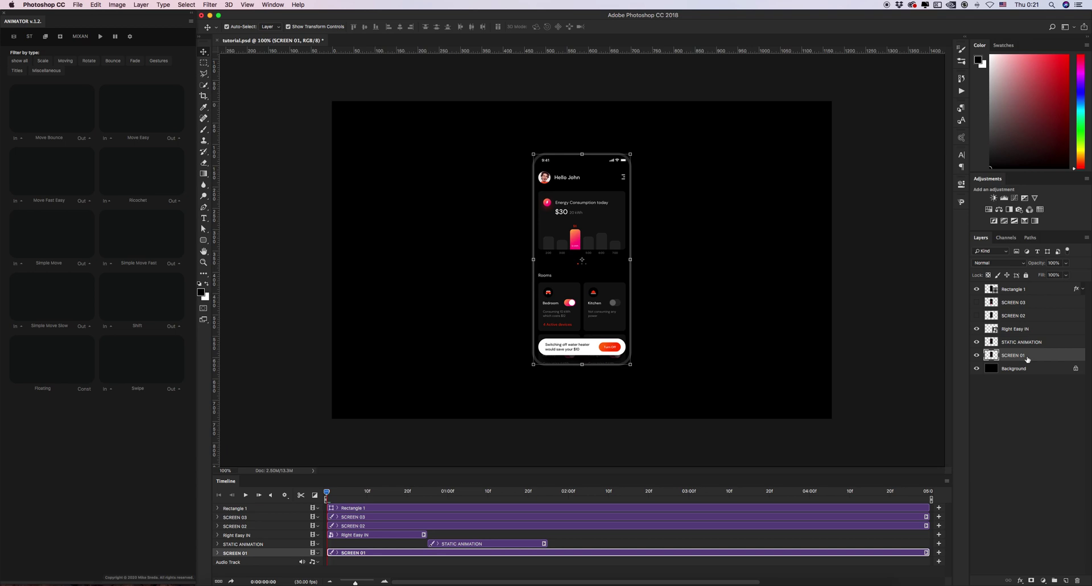
pyautogui.click(172, 137)
pyautogui.click(175, 104)
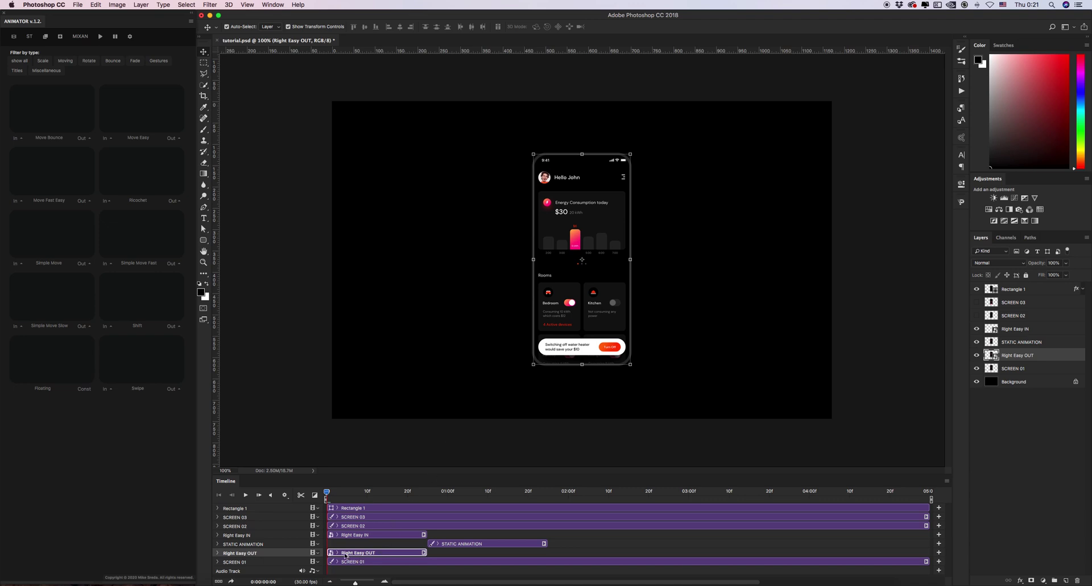
pyautogui.moveTo(344, 555); pyautogui.dragTo(580, 553)
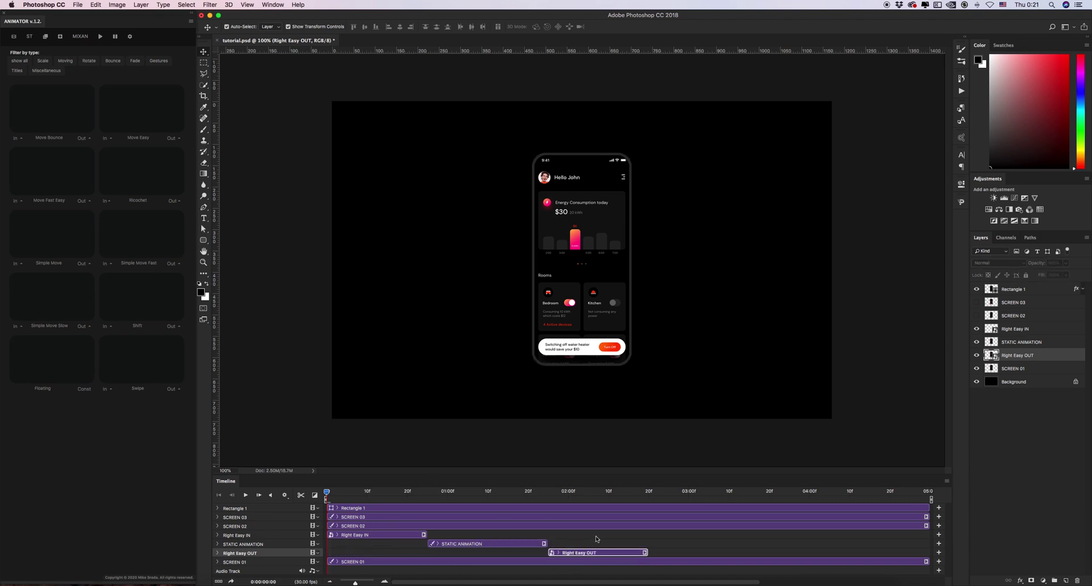
# Hide the original SCREEN 01 layer and scrub from the start through the in, static and out clips.
pyautogui.click(1004, 369)
pyautogui.click(978, 369)
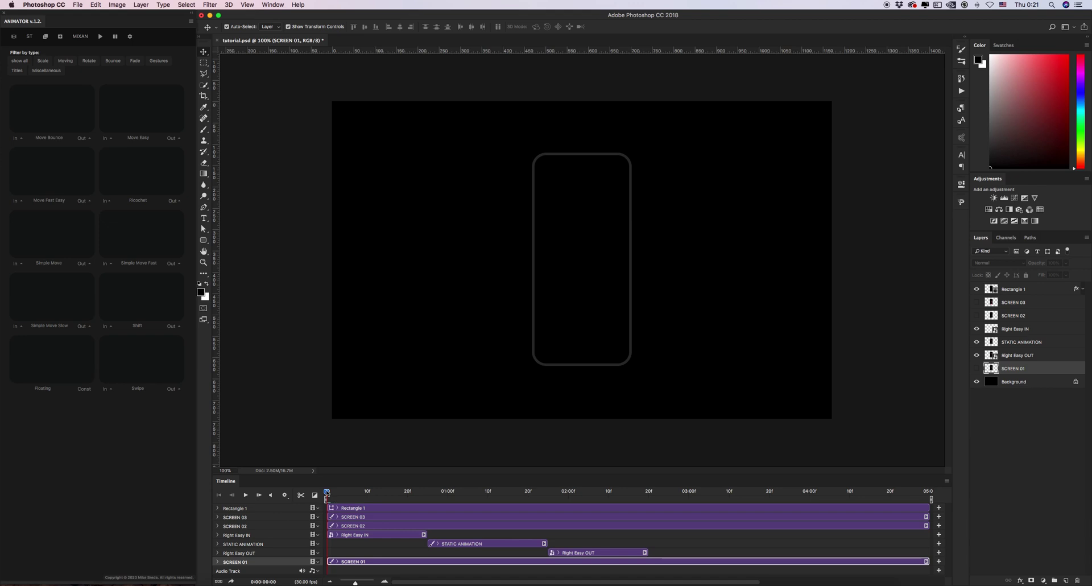
pyautogui.moveTo(327, 493); pyautogui.dragTo(584, 494)
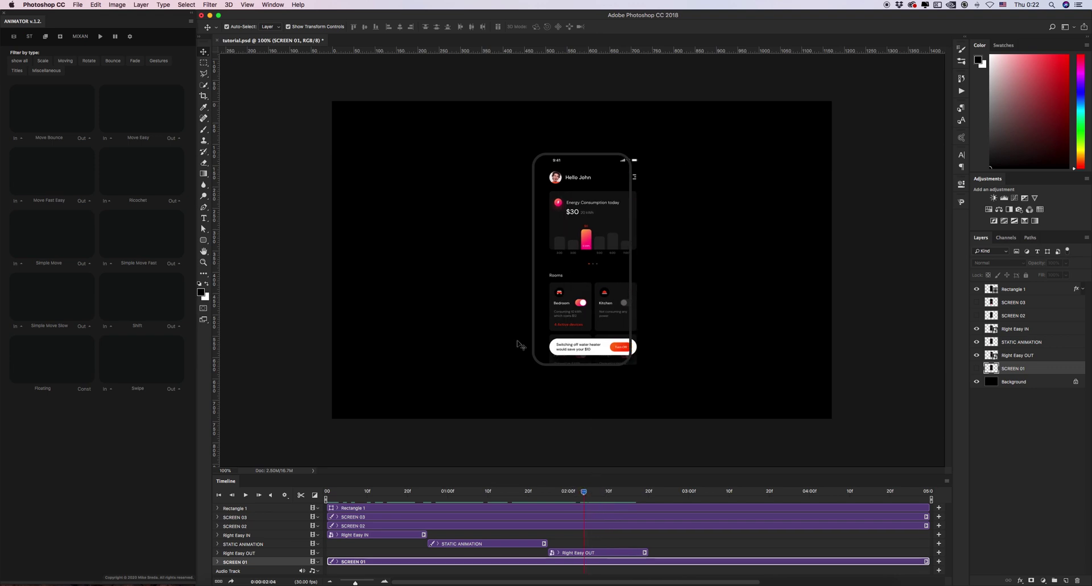
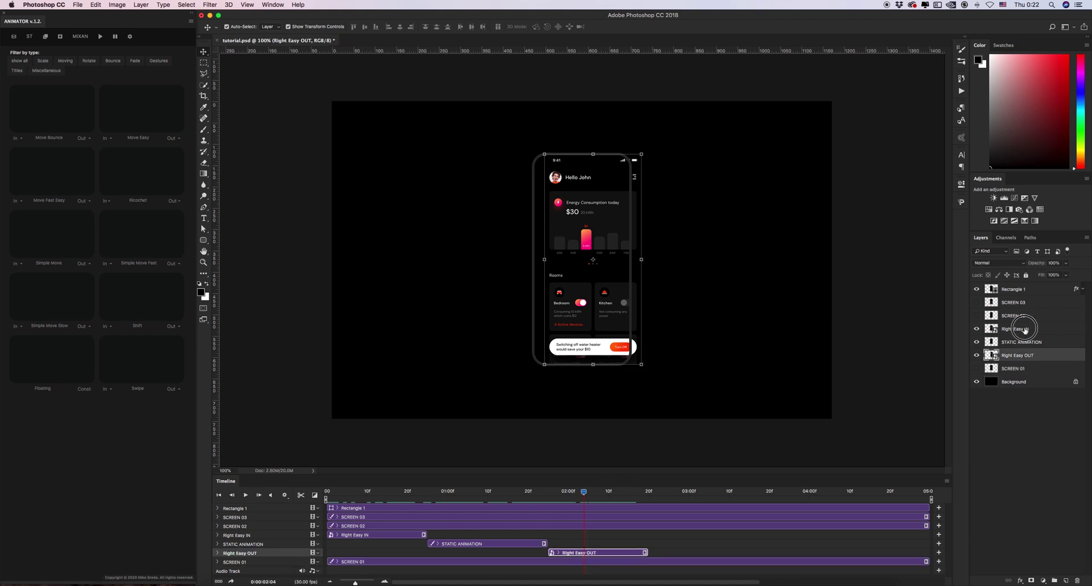
# Group the three SCREEN 01 animation clips and name the group "Screen 01 animation".
pyautogui.press('super+g')
pyautogui.doubleClick(1009, 329)
pyautogui.write('Screen 01')
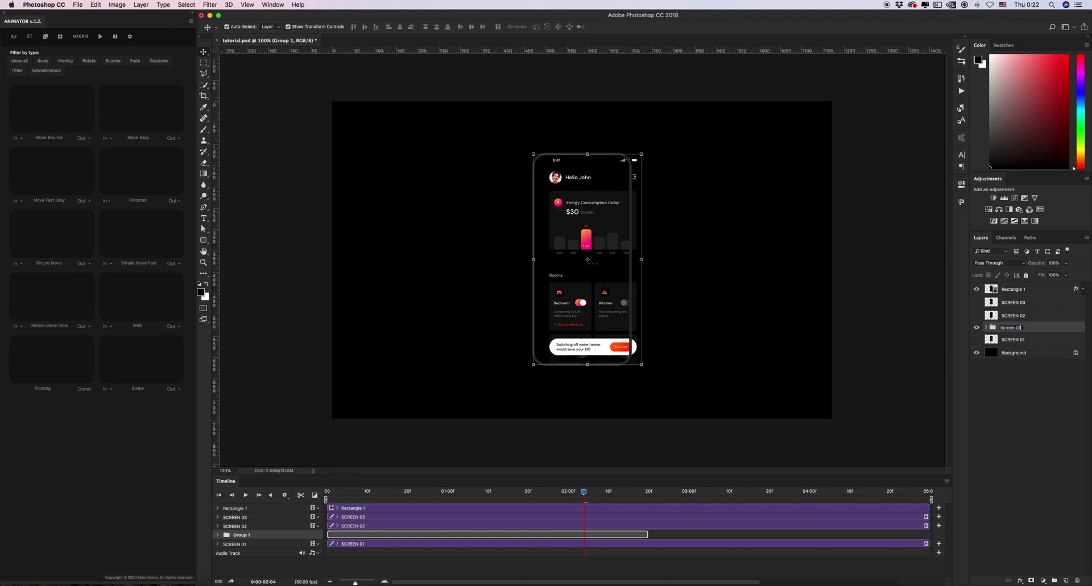
pyautogui.press('Return')
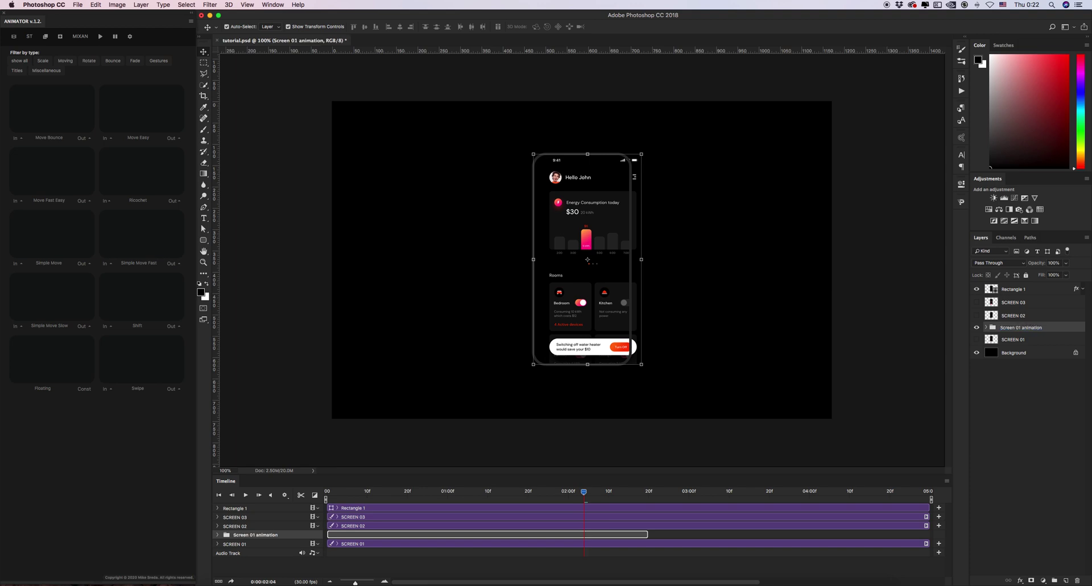
# Hide the Screen 01 animation group, show SCREEN 02 and apply the rightward Move Easy In animation to it.
pyautogui.click(977, 328)
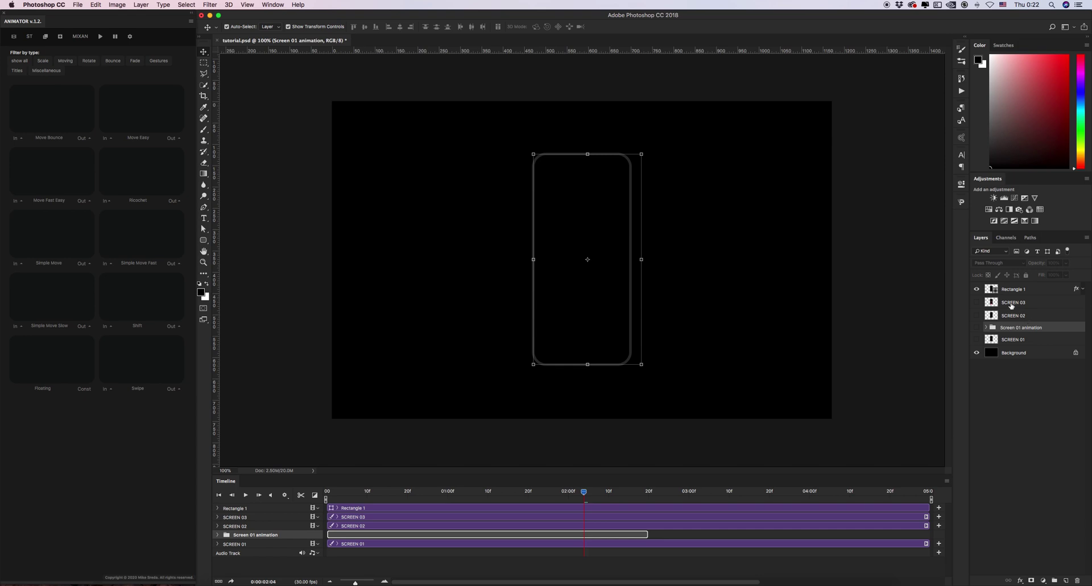
pyautogui.click(1010, 316)
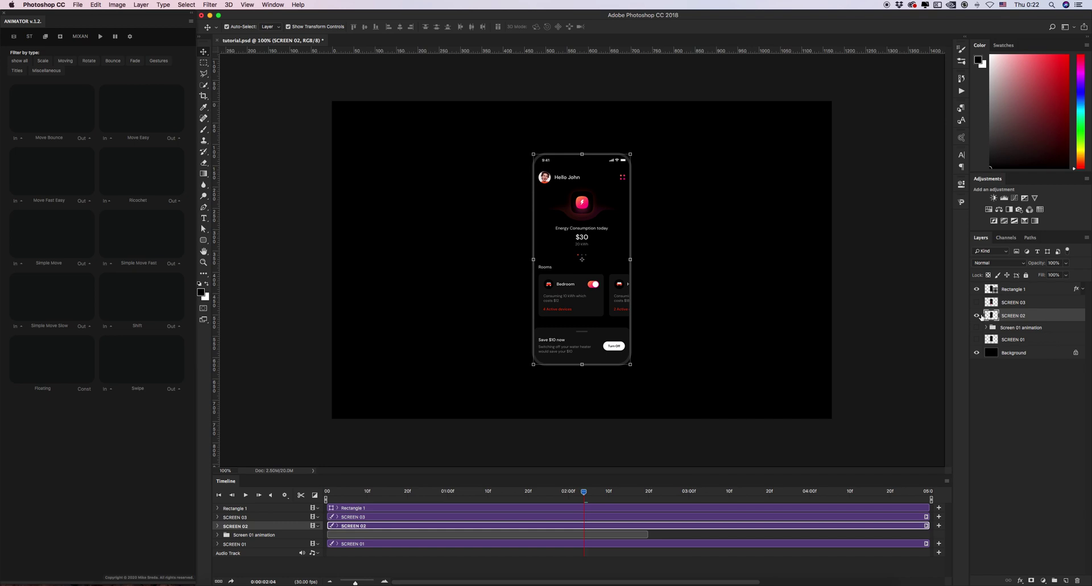
pyautogui.click(108, 139)
pyautogui.click(111, 106)
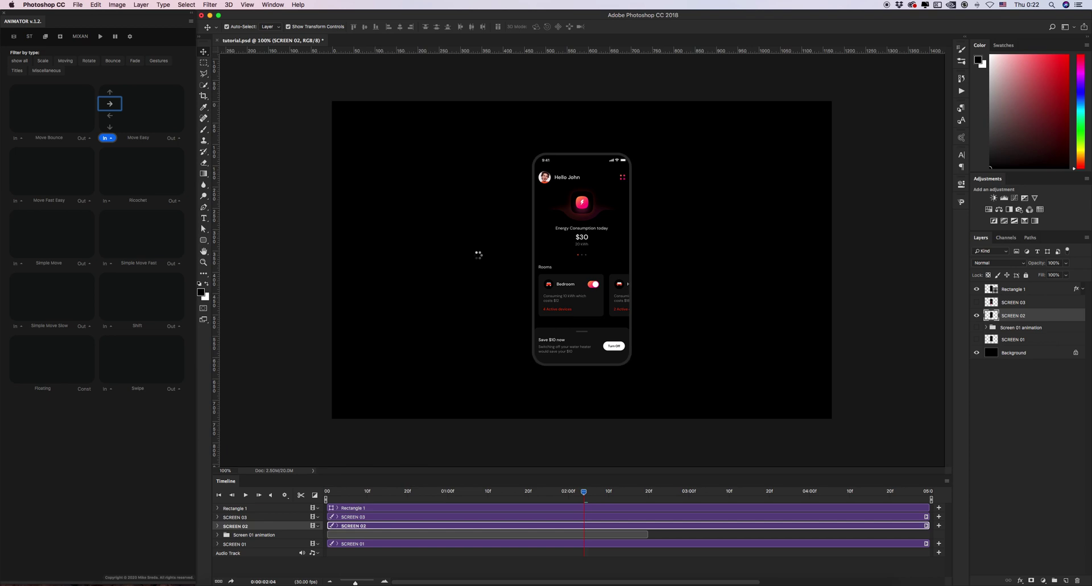
# Create a static animation clip from SCREEN 02 and place it directly after its Right Easy IN clip.
pyautogui.click(1018, 329)
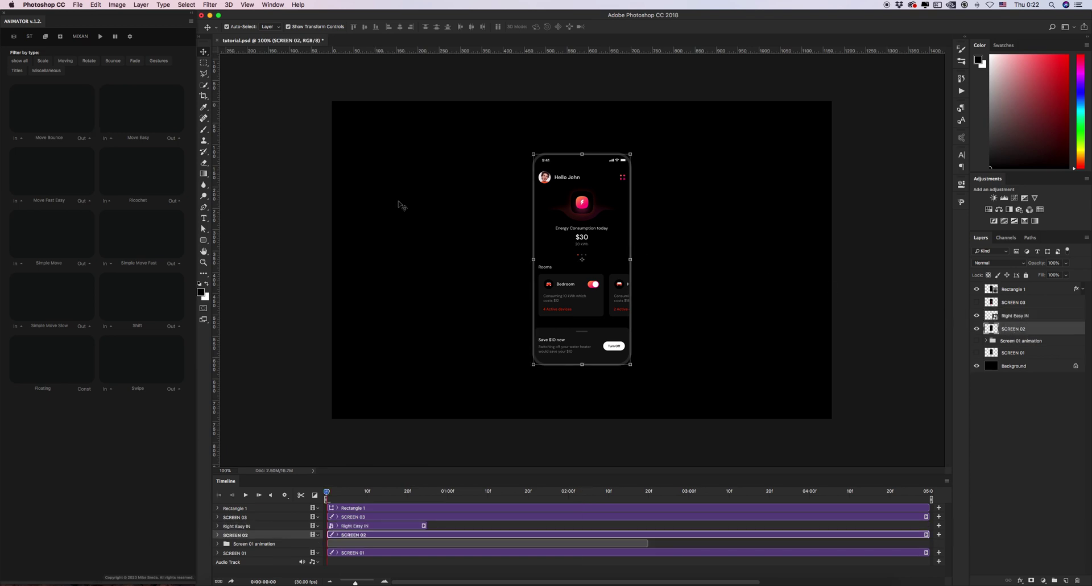
pyautogui.click(29, 37)
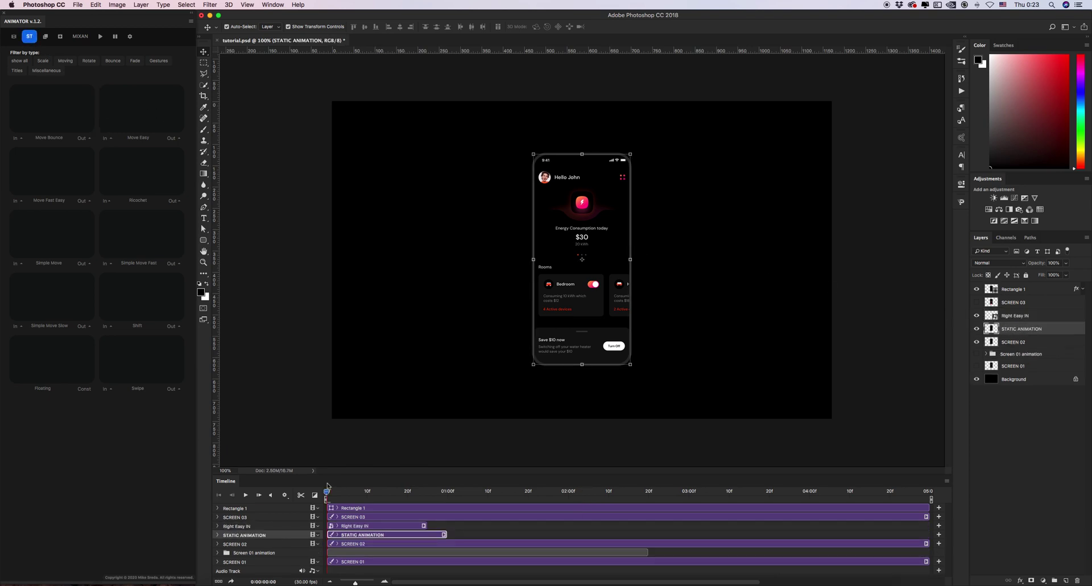
pyautogui.moveTo(356, 536); pyautogui.dragTo(456, 536)
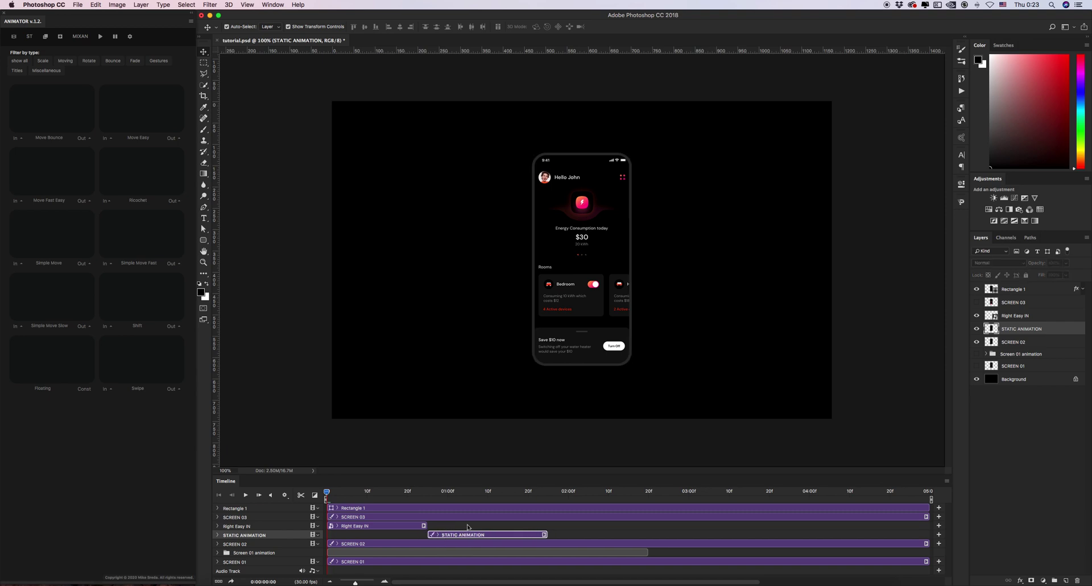
# Apply the rightward Move Easy Out animation to SCREEN 02 and place the resulting clip directly after the static one.
pyautogui.click(1029, 343)
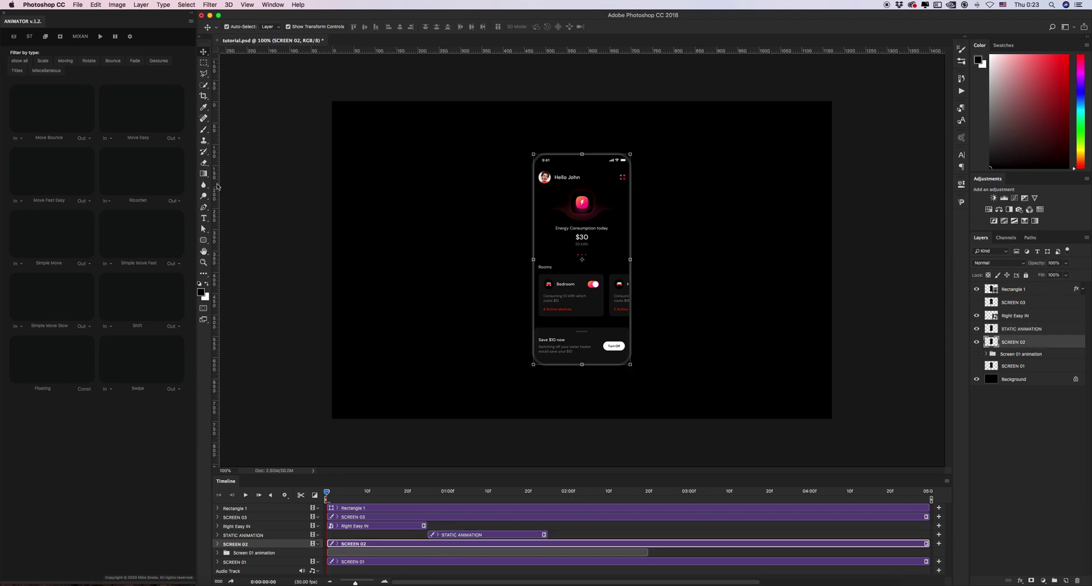
pyautogui.click(172, 139)
pyautogui.click(174, 103)
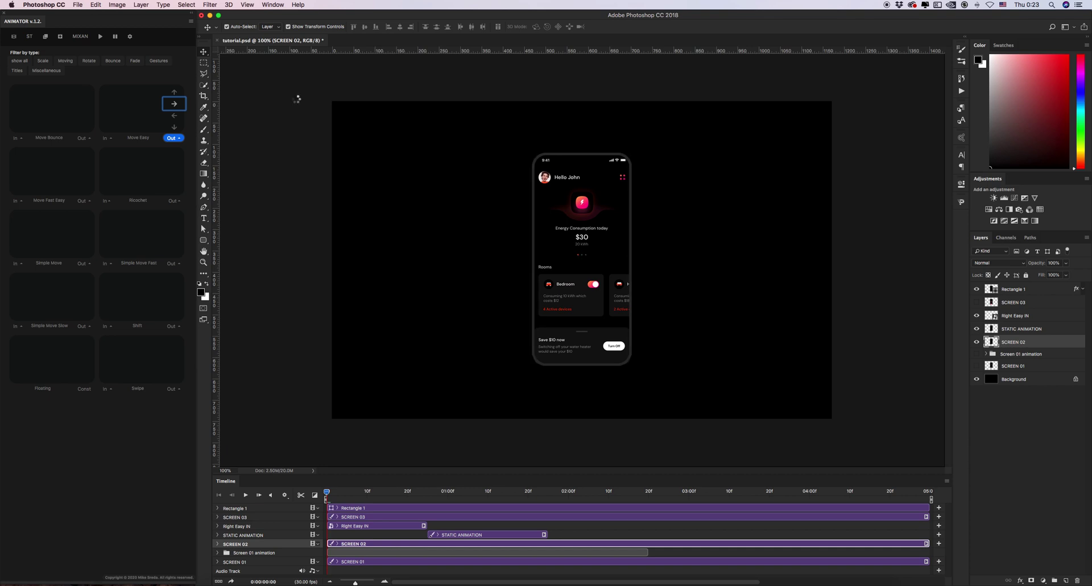
pyautogui.moveTo(352, 545); pyautogui.dragTo(568, 543)
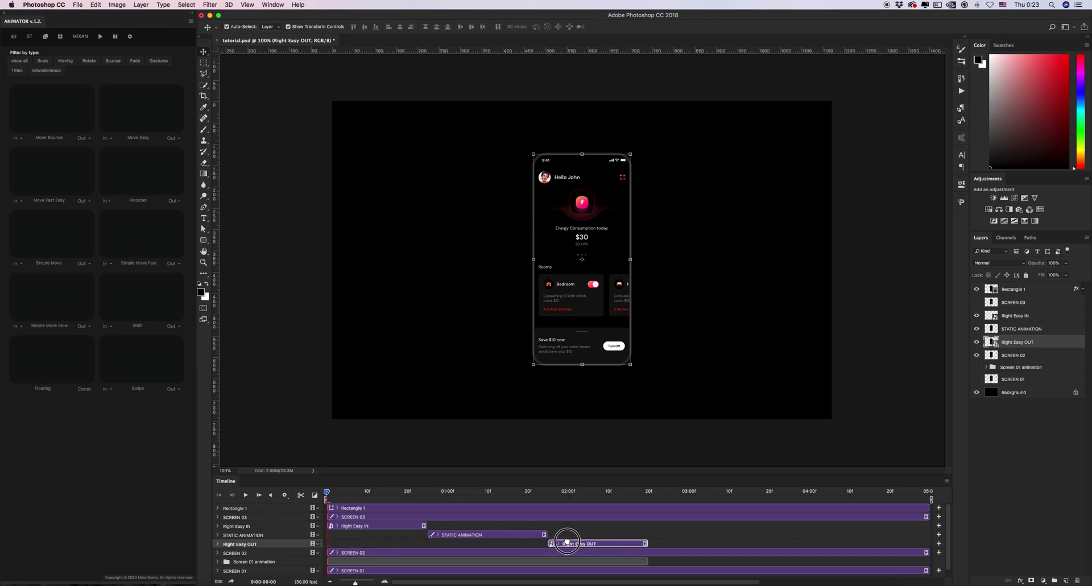
# Hide the original SCREEN 02 layer and group its three animation clips under the name "Screen 02 animation".
pyautogui.click(1022, 356)
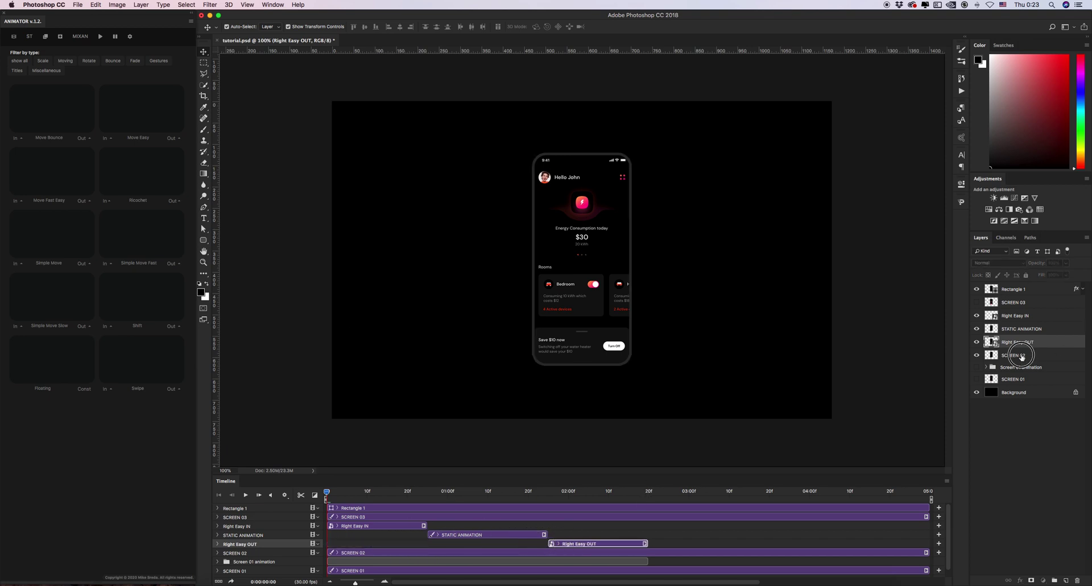
pyautogui.click(977, 355)
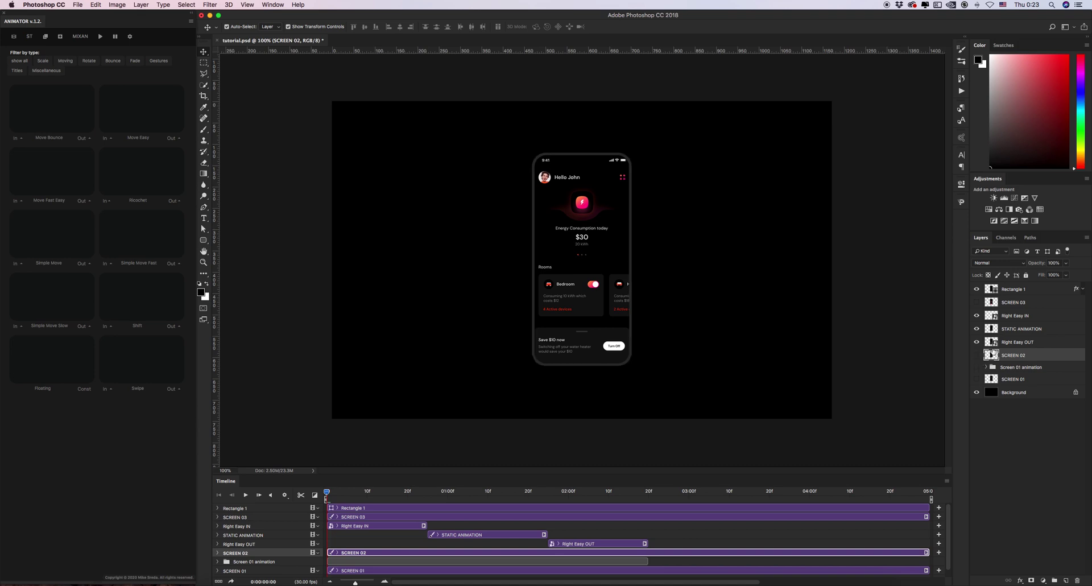
pyautogui.keyDown('shift'); pyautogui.click(1016, 316); pyautogui.keyUp('shift')
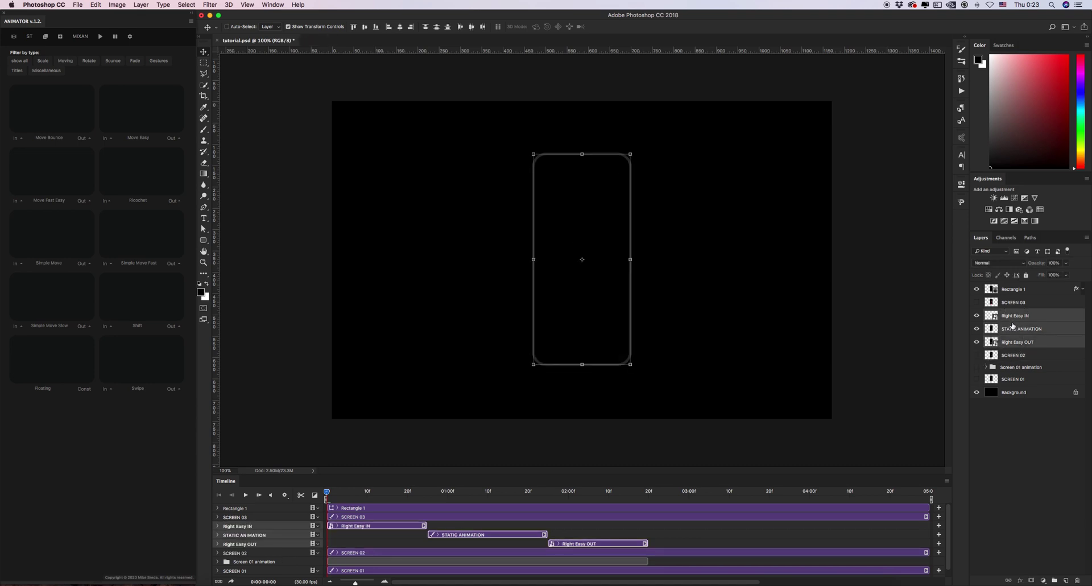
pyautogui.press('super+g')
pyautogui.doubleClick(1006, 314)
pyautogui.write('s')
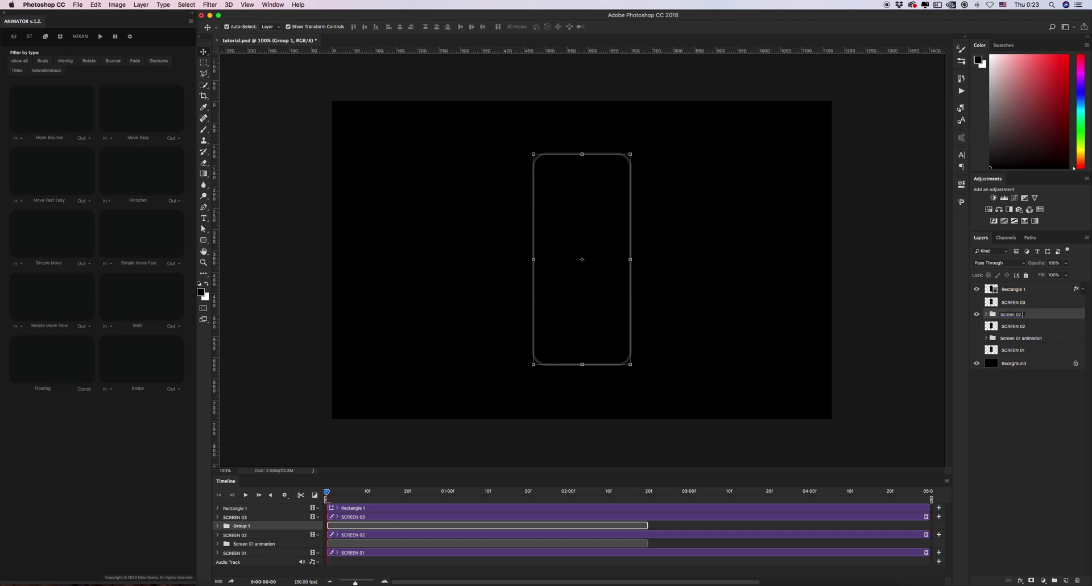
pyautogui.press('Return')
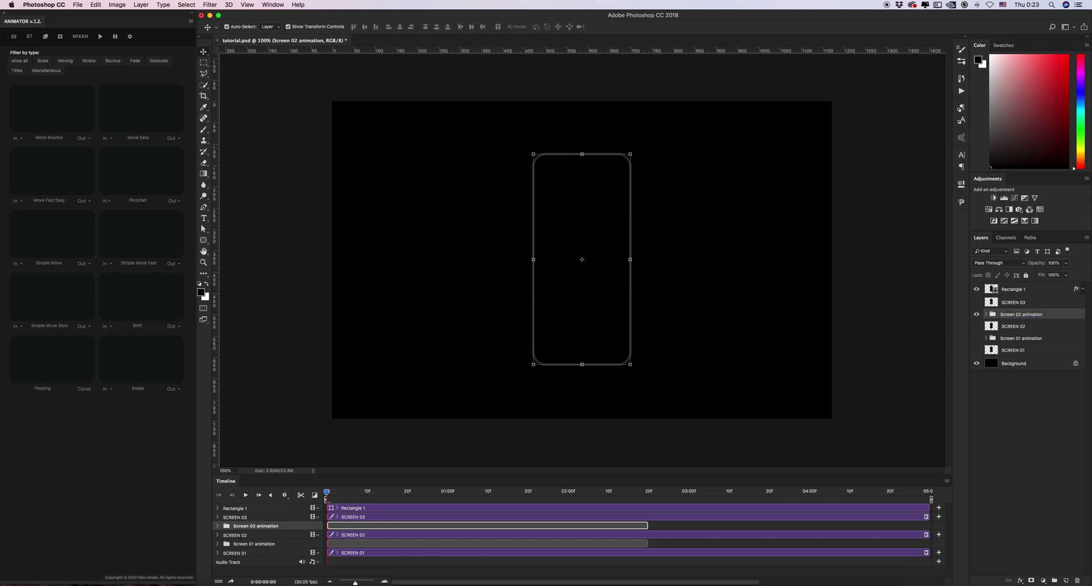
# Hide the Screen 02 animation group, show SCREEN 03 and apply the rightward Move Easy In animation to it.
pyautogui.moveTo(327, 491); pyautogui.dragTo(298, 492)
pyautogui.click(1003, 307)
pyautogui.click(977, 302)
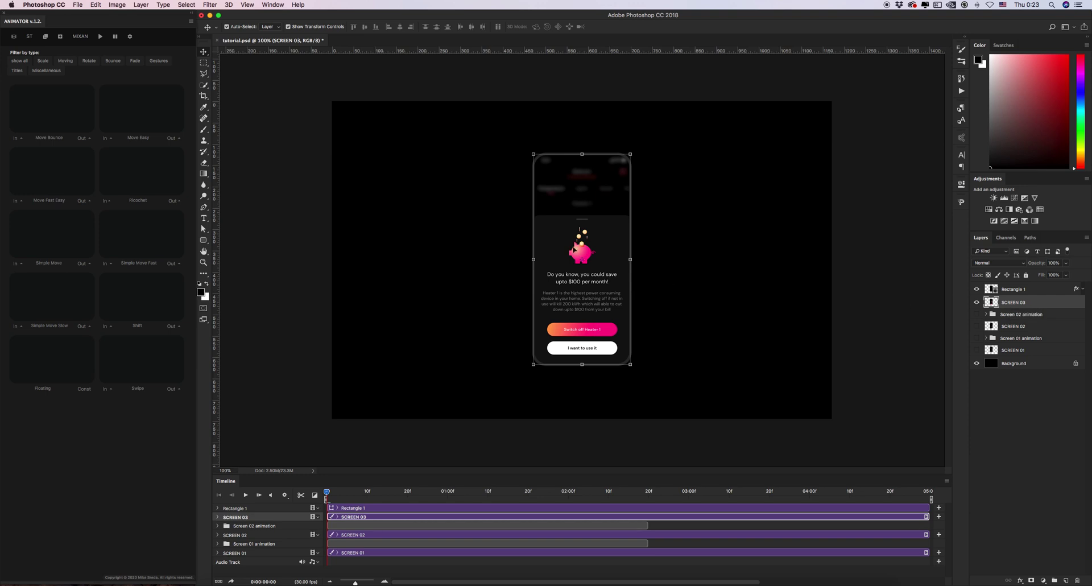
pyautogui.click(107, 139)
pyautogui.click(110, 104)
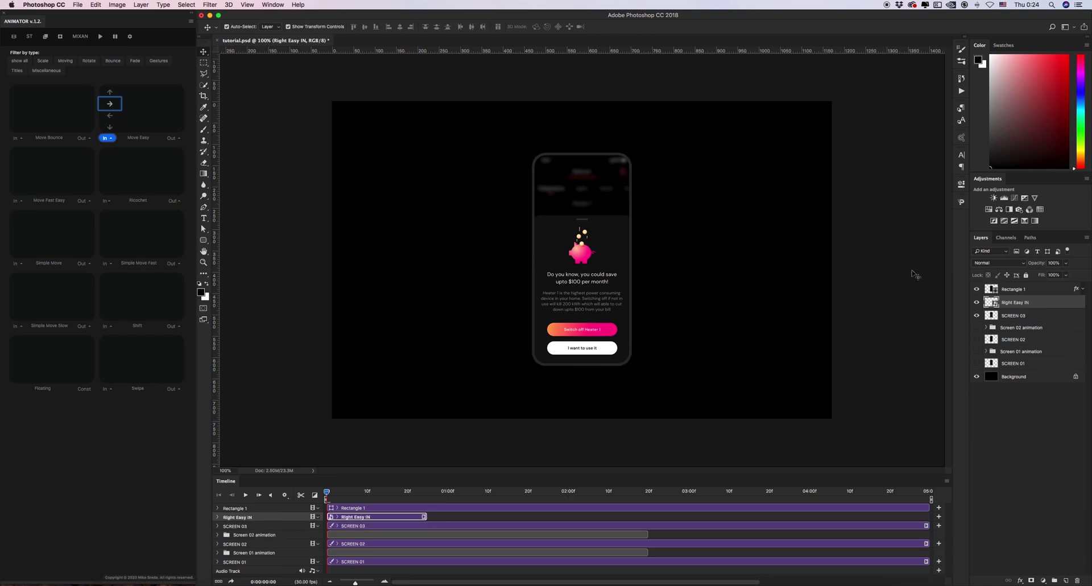
# Create static and rightward Move Easy Out clips from SCREEN 03 and line them up in sequence after its Right Easy IN clip.
pyautogui.click(29, 36)
pyautogui.moveTo(367, 525); pyautogui.dragTo(466, 525)
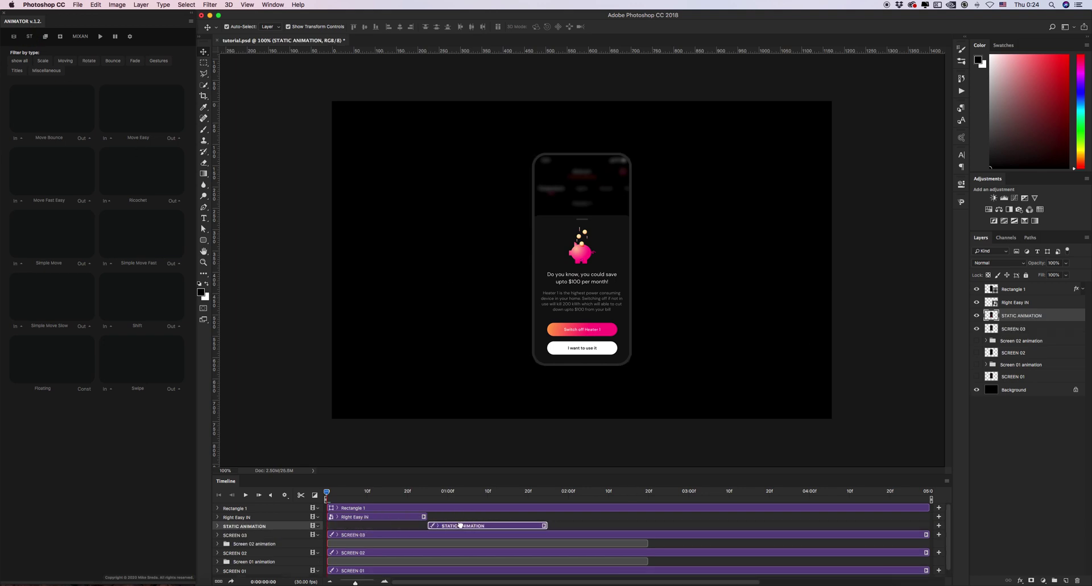
pyautogui.click(1020, 330)
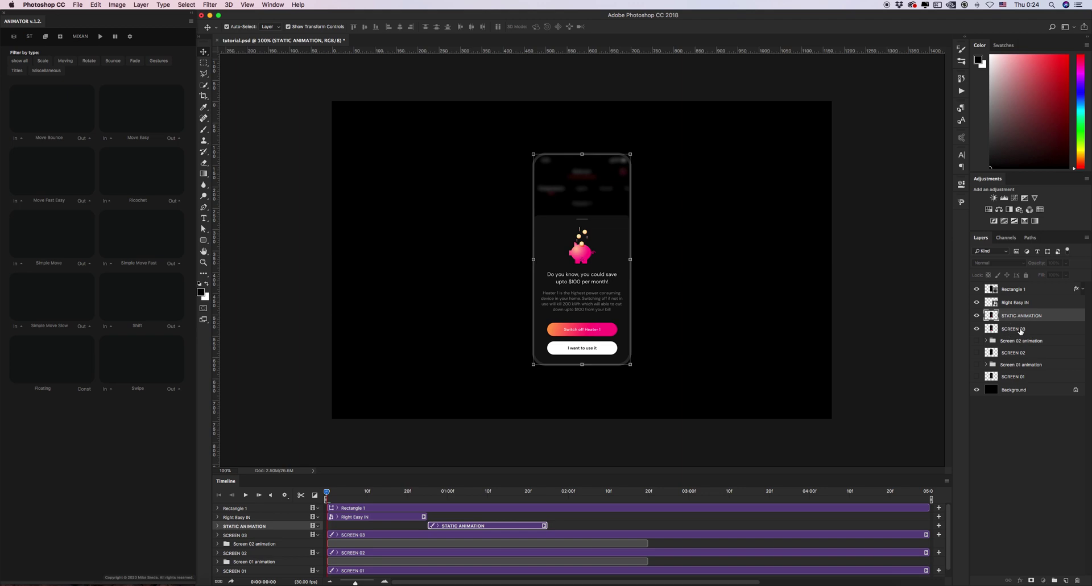
pyautogui.moveTo(171, 137)
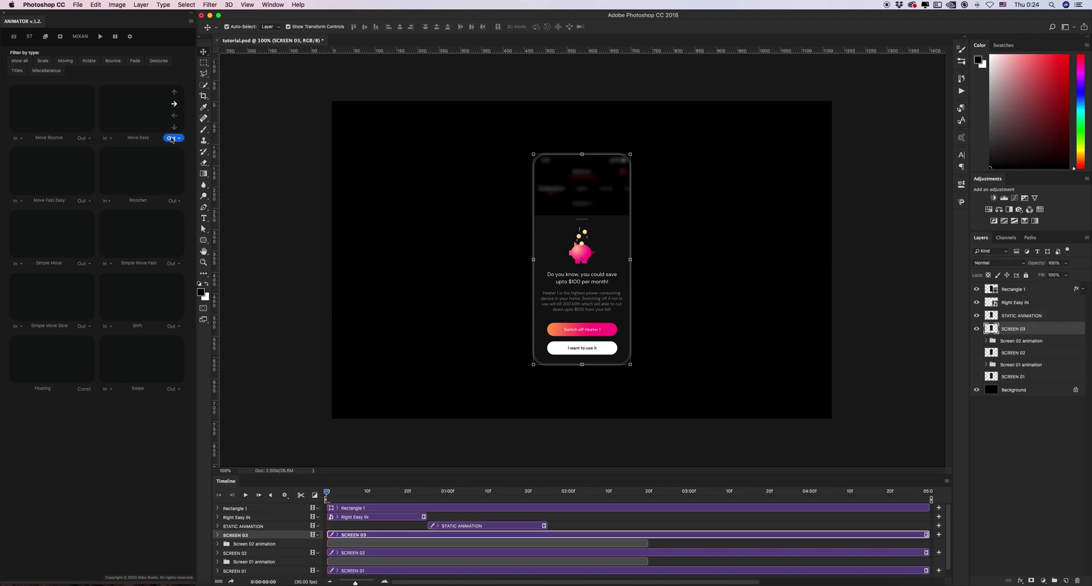
pyautogui.click(174, 104)
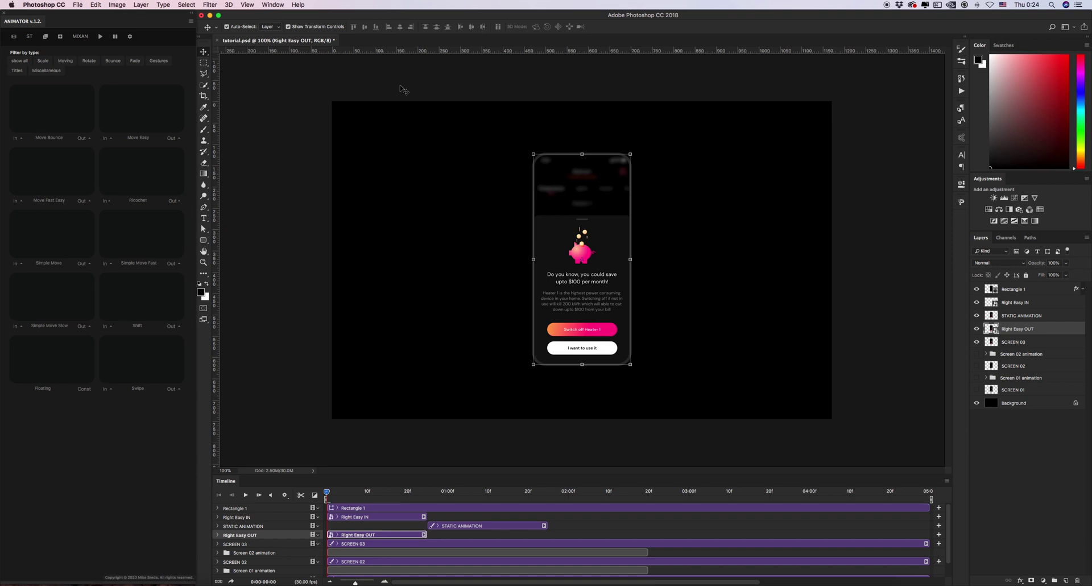
pyautogui.moveTo(352, 536); pyautogui.dragTo(568, 534)
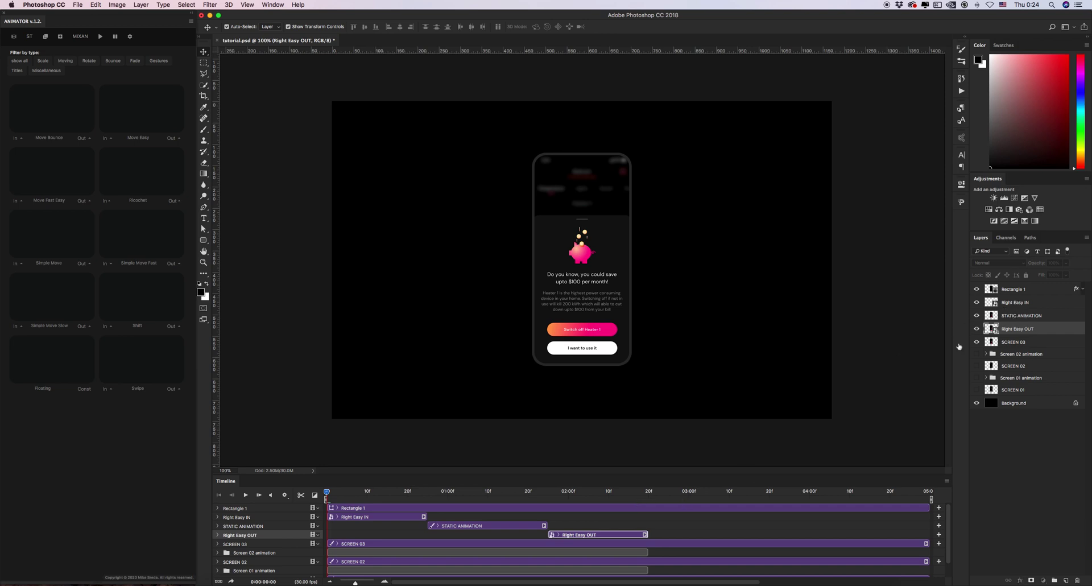
# Shorten the Rectangle 1 clip to end at about 03:00f and extend it back to the end of the timeline.
pyautogui.click(1019, 316)
pyautogui.click(462, 507)
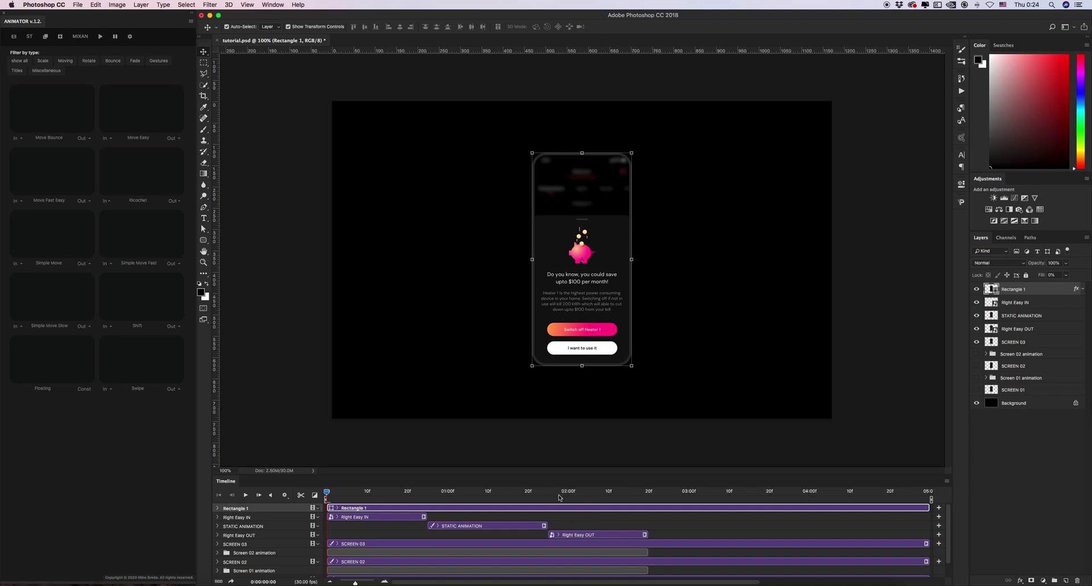
pyautogui.moveTo(928, 508); pyautogui.dragTo(687, 506)
pyautogui.click(108, 137)
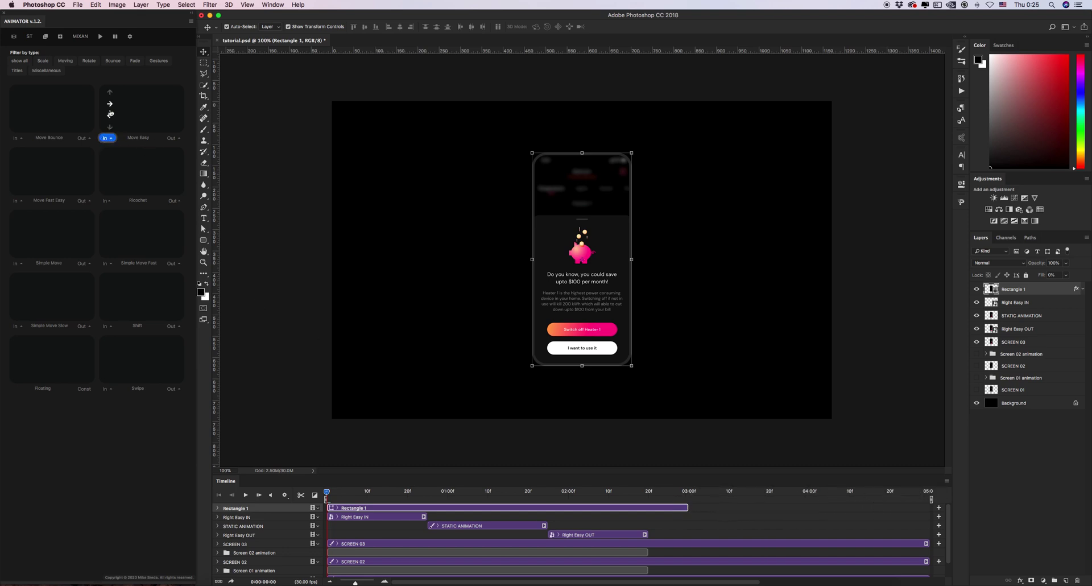
pyautogui.click(20, 139)
pyautogui.moveTo(688, 508); pyautogui.dragTo(928, 508)
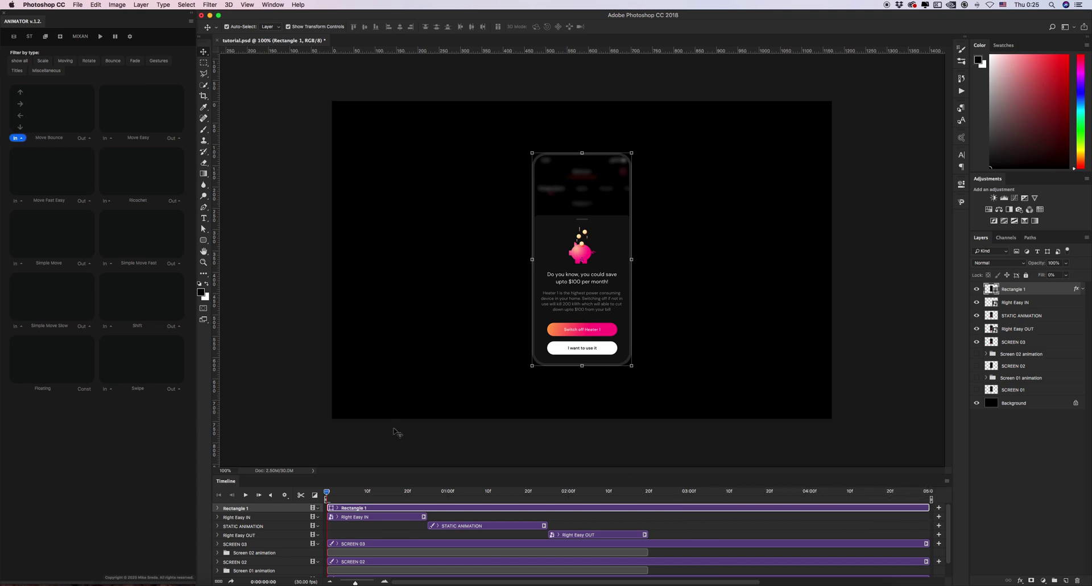
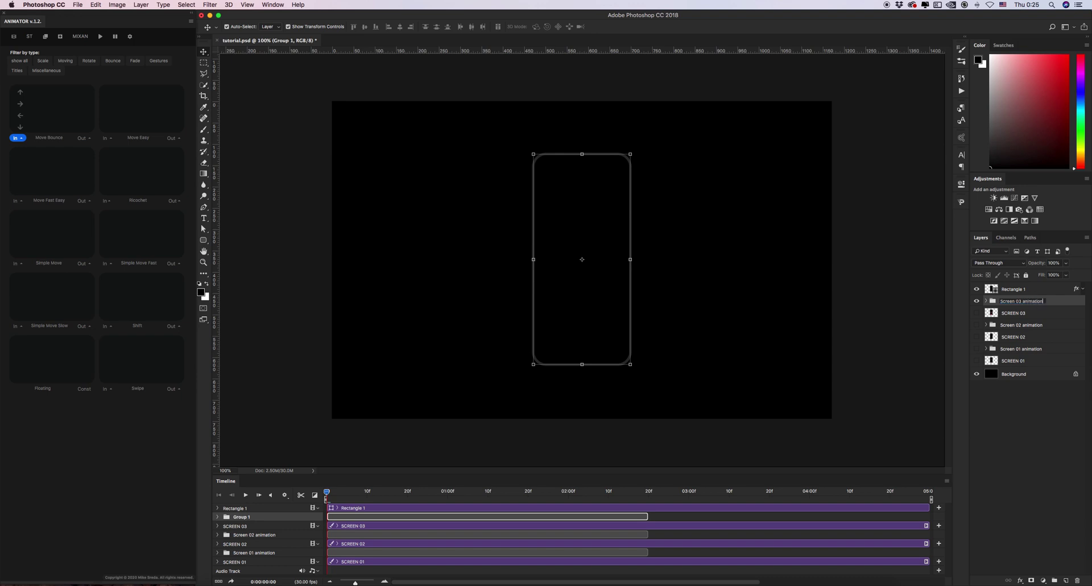
# Finish naming the new group "Screen 03 animation" and color-code the Screen 03, 02 and 01 animation groups red, yellow and green.
pyautogui.press('Return')
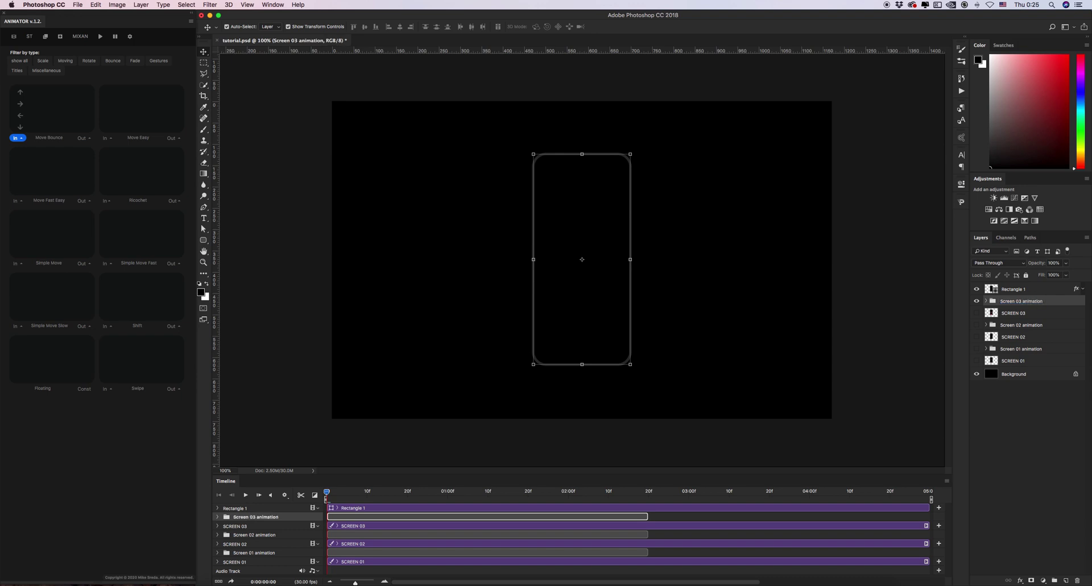
pyautogui.rightClick(977, 301)
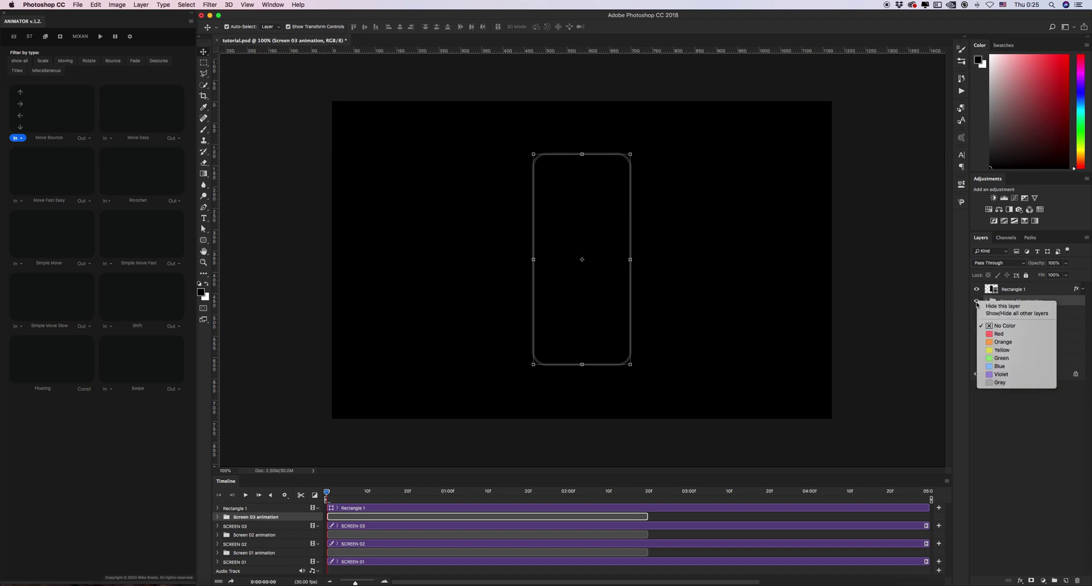
pyautogui.click(1003, 334)
pyautogui.click(1003, 329)
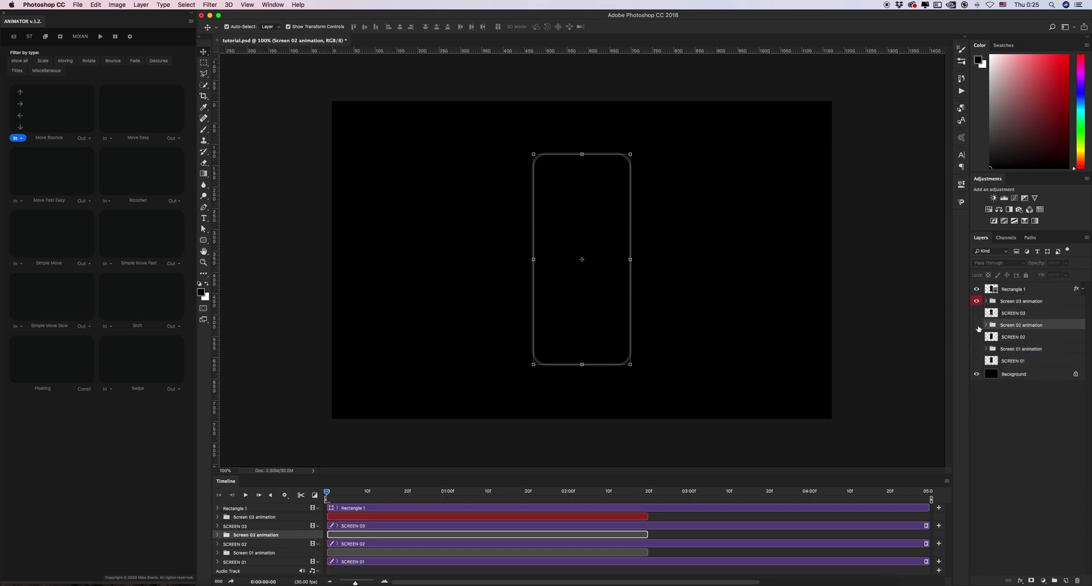
pyautogui.rightClick(977, 325)
pyautogui.click(1004, 373)
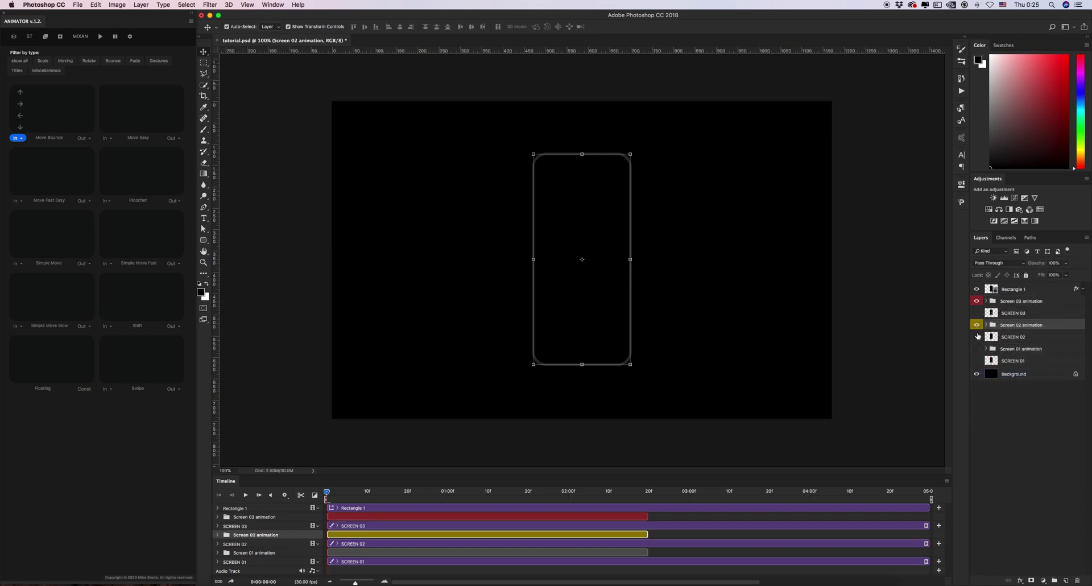
pyautogui.click(1003, 349)
pyautogui.rightClick(977, 350)
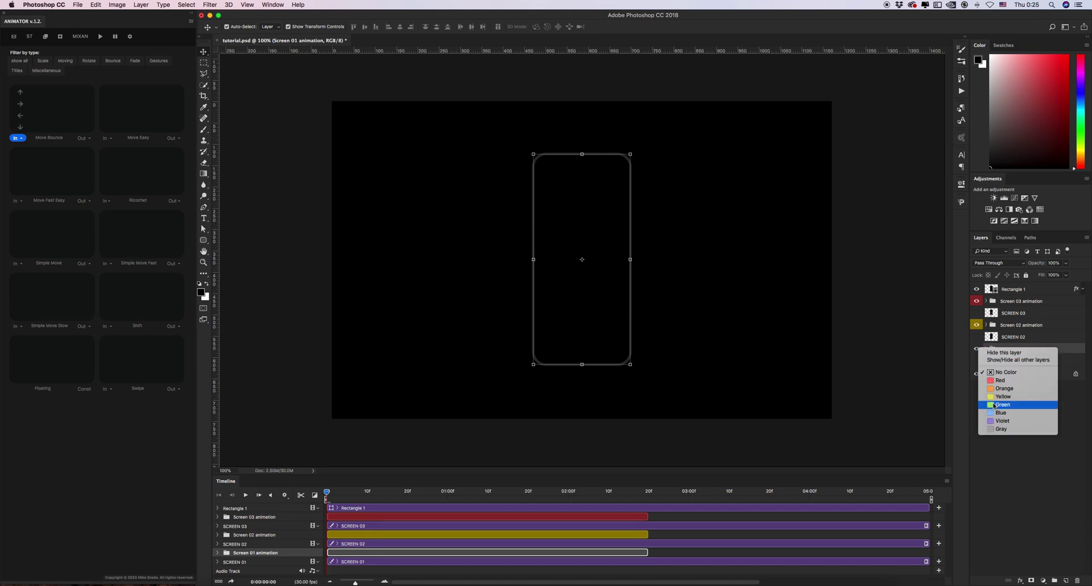
pyautogui.click(997, 405)
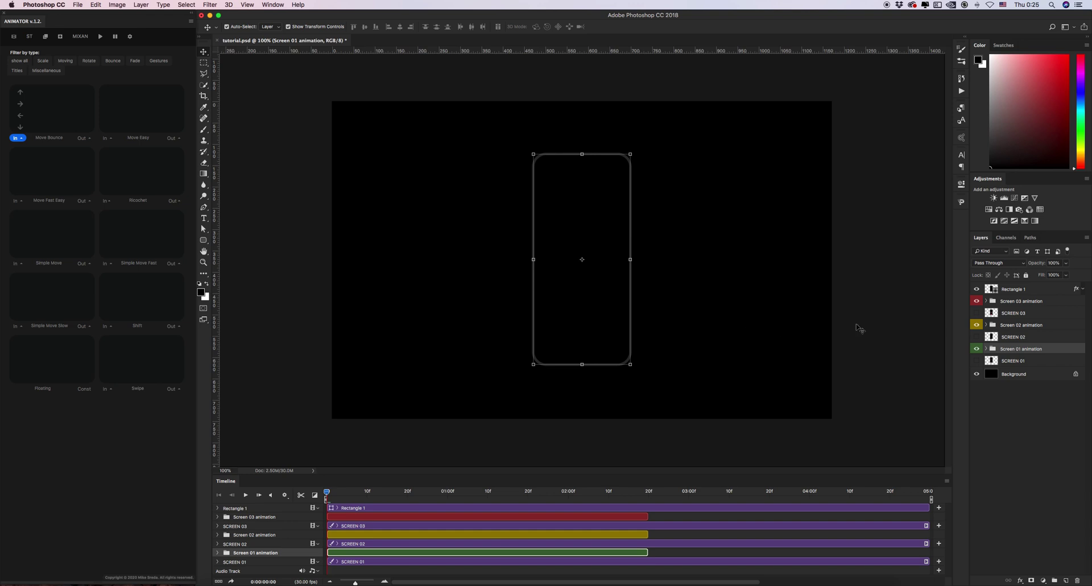
# Delete the original SCREEN 01, SCREEN 02 and SCREEN 03 layers and hide the Screen 02 and Screen 03 animation groups.
pyautogui.moveTo(1016, 361); pyautogui.dragTo(1016, 302)
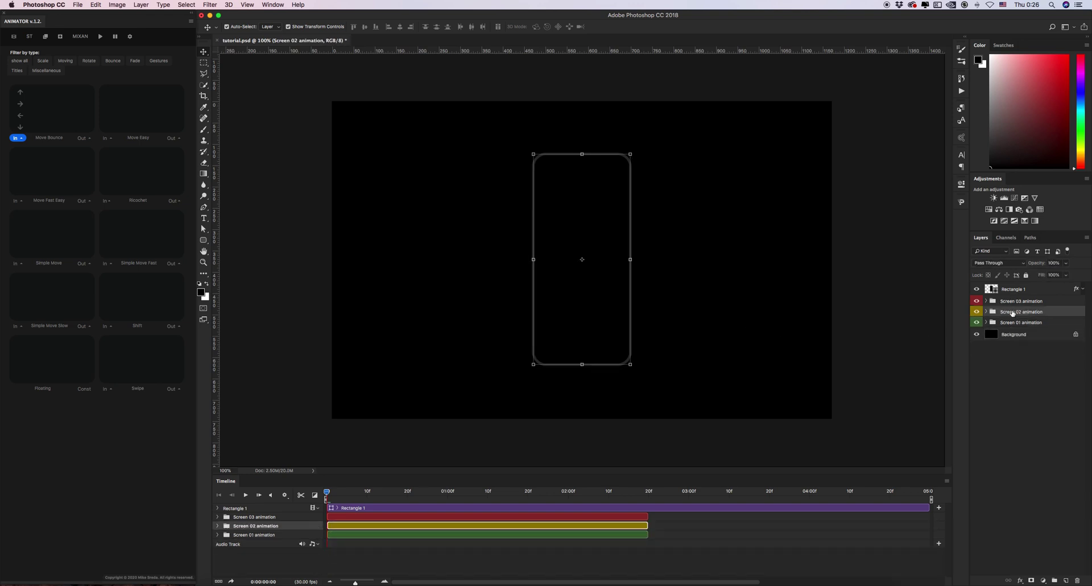
pyautogui.click(1021, 312)
pyautogui.moveTo(977, 312); pyautogui.dragTo(976, 301)
# Show the Screen 02 animation group and move its clip to start at about 01:25f, overlapping Screen 01's exit, and check the transition.
pyautogui.moveTo(326, 492); pyautogui.dragTo(597, 492)
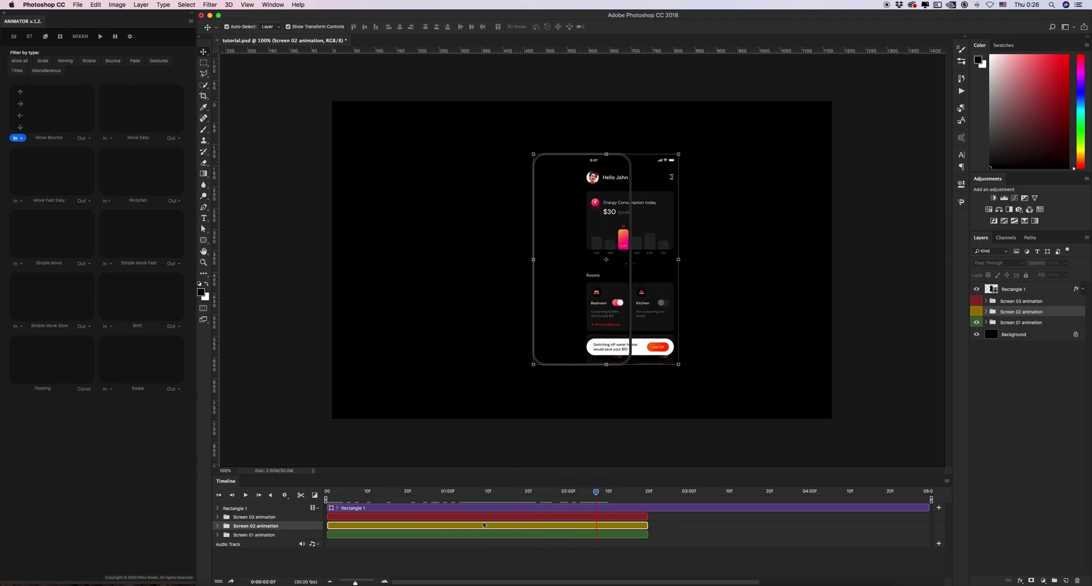
pyautogui.click(976, 311)
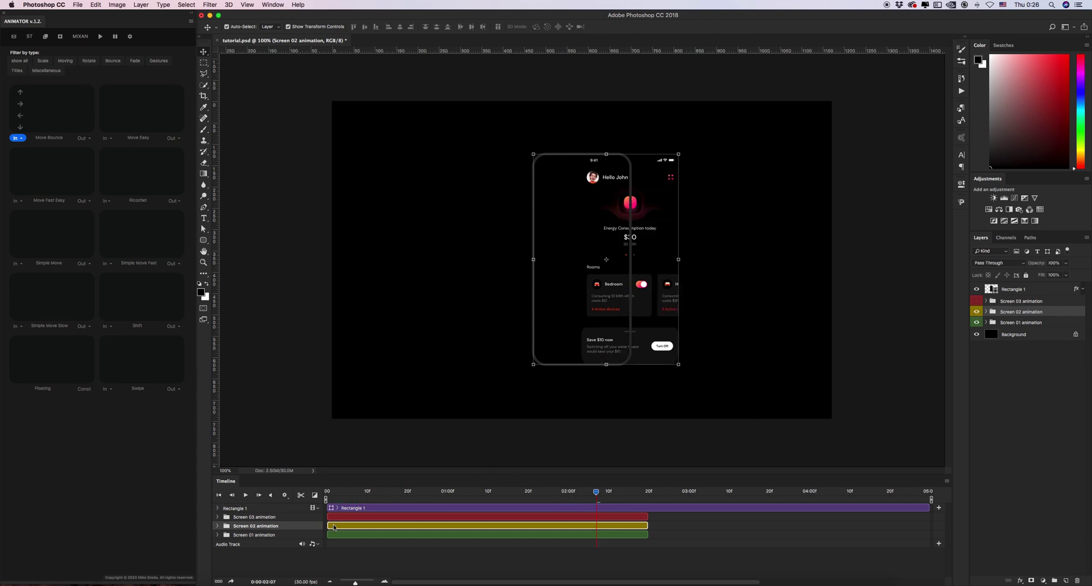
pyautogui.moveTo(333, 529); pyautogui.dragTo(551, 527)
pyautogui.moveTo(597, 495); pyautogui.dragTo(632, 492)
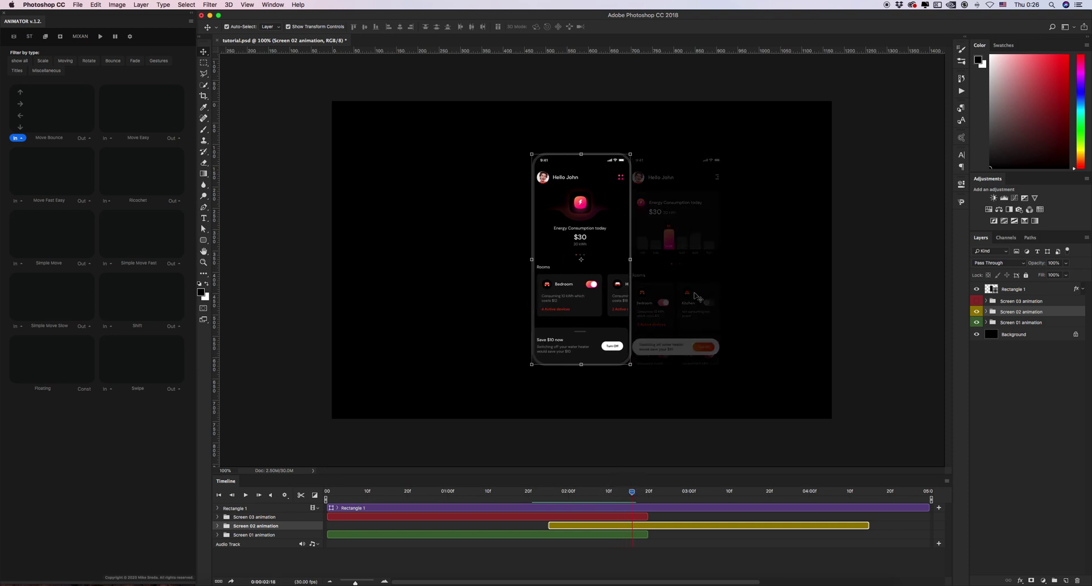
# Show the Screen 03 animation group and move its clip to start at about 03:20f, overlapping Screen 02's exit.
pyautogui.click(331, 581)
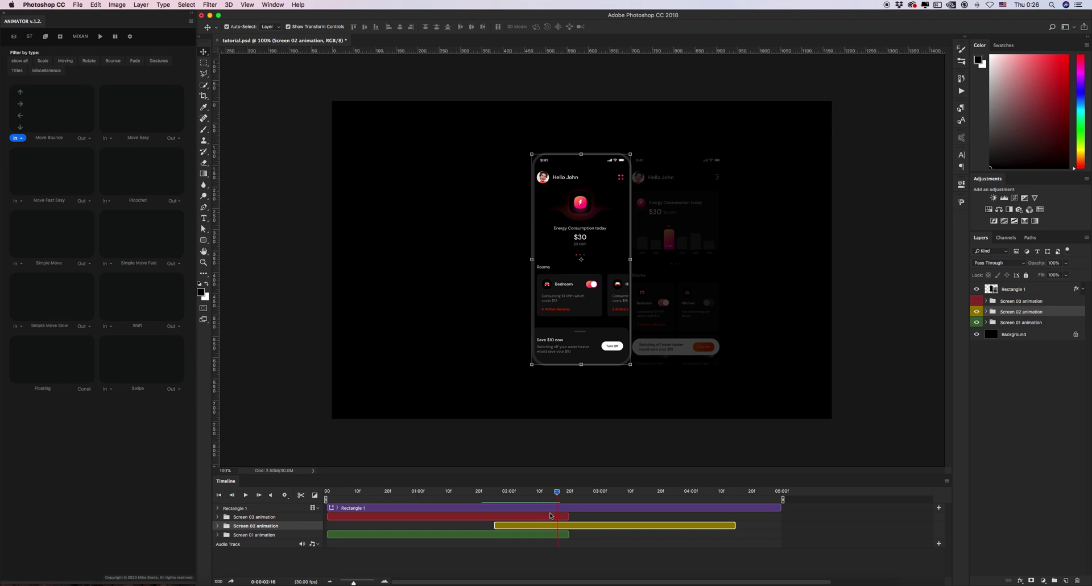
pyautogui.moveTo(562, 495); pyautogui.dragTo(695, 494)
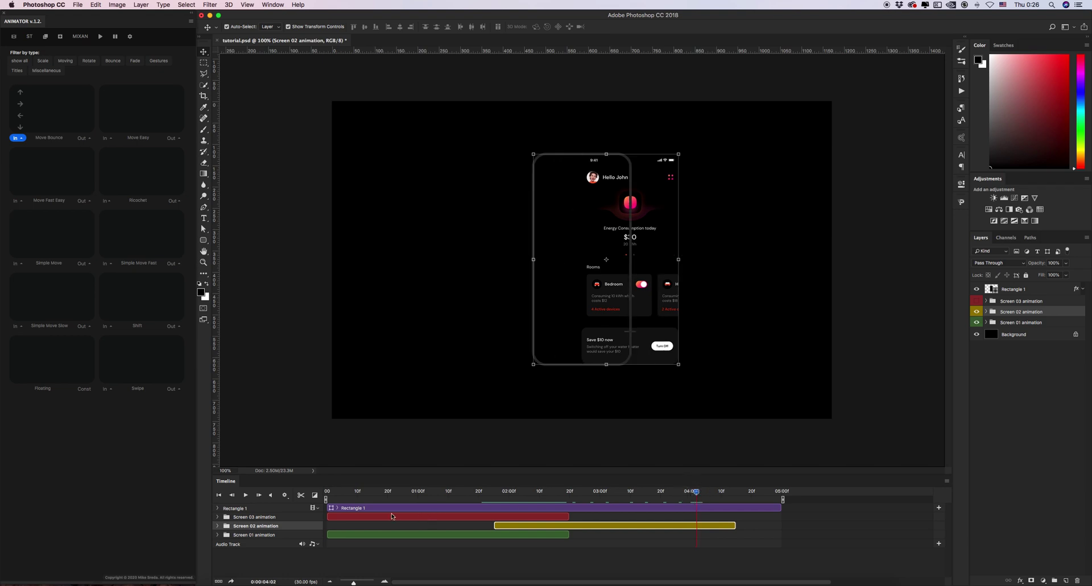
pyautogui.click(340, 517)
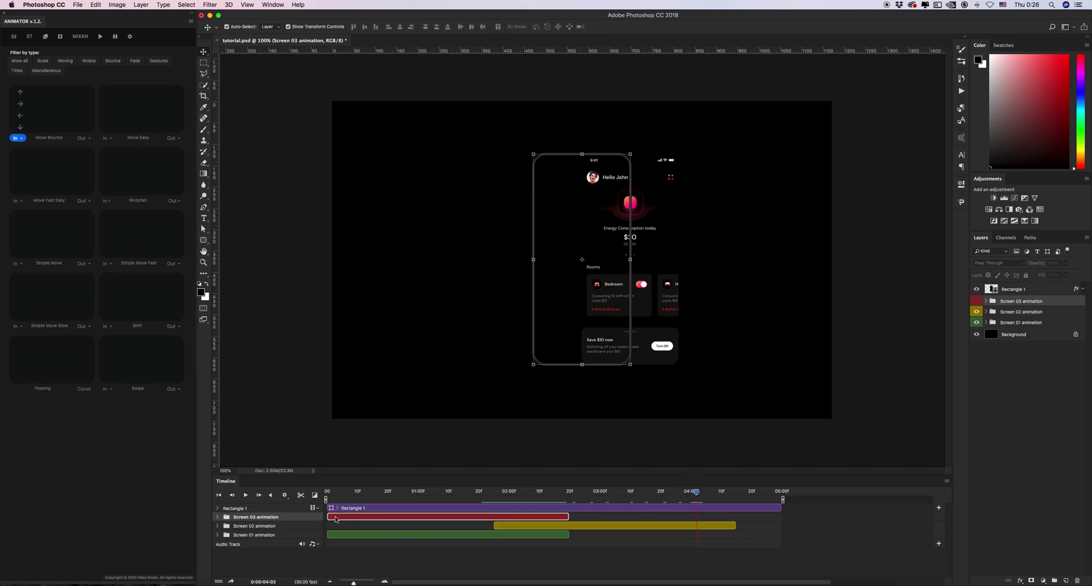
pyautogui.moveTo(336, 519); pyautogui.dragTo(352, 516)
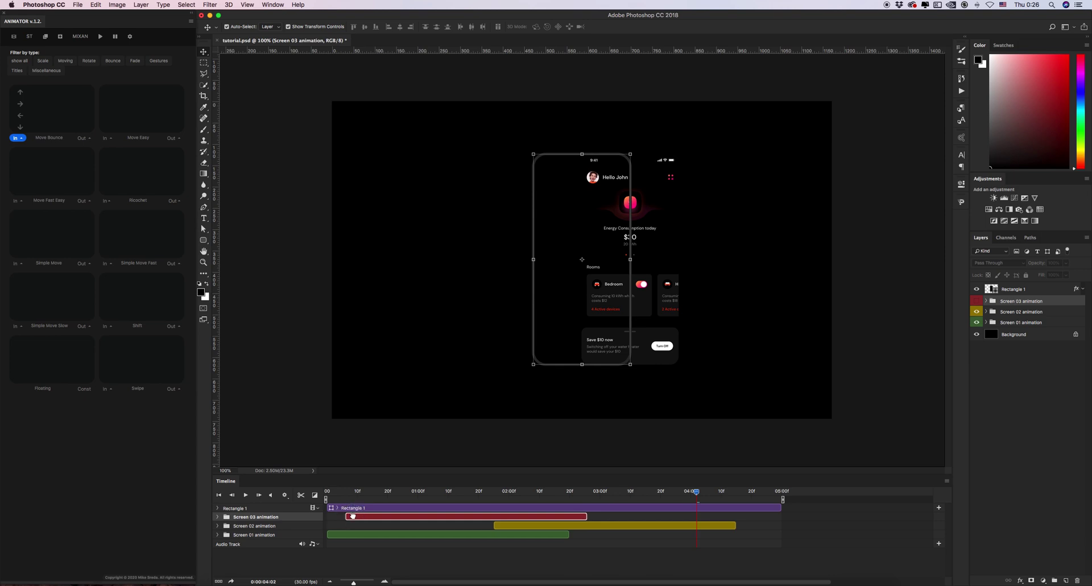
pyautogui.click(977, 301)
pyautogui.moveTo(362, 516); pyautogui.dragTo(754, 493)
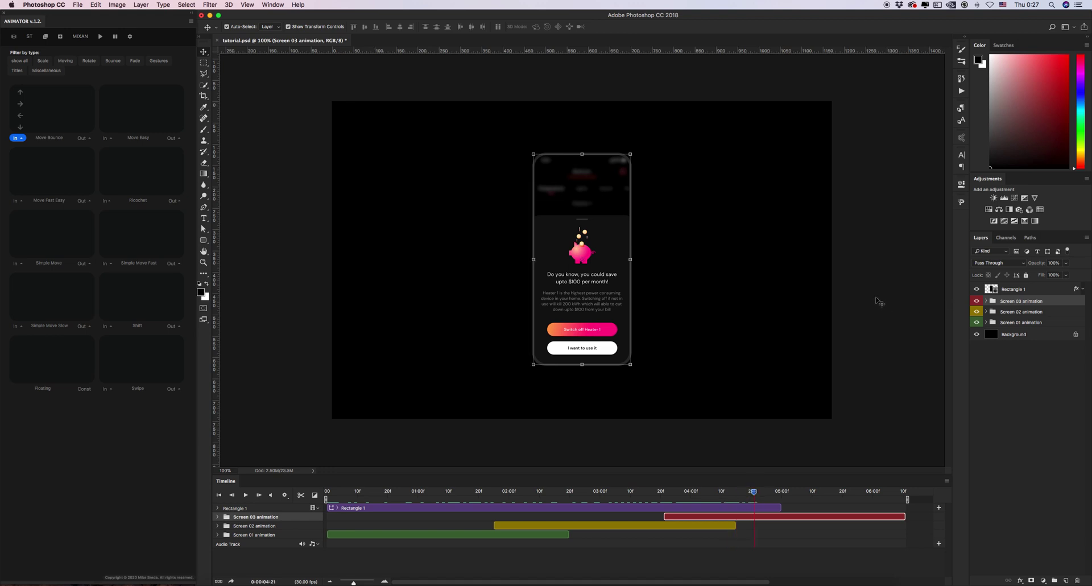
# Group the three screen animation groups, mask the group with the Rectangle 1 shape and name it "ANIMATION".
pyautogui.click(1037, 322)
pyautogui.keyDown('shift'); pyautogui.click(1038, 303); pyautogui.keyUp('shift')
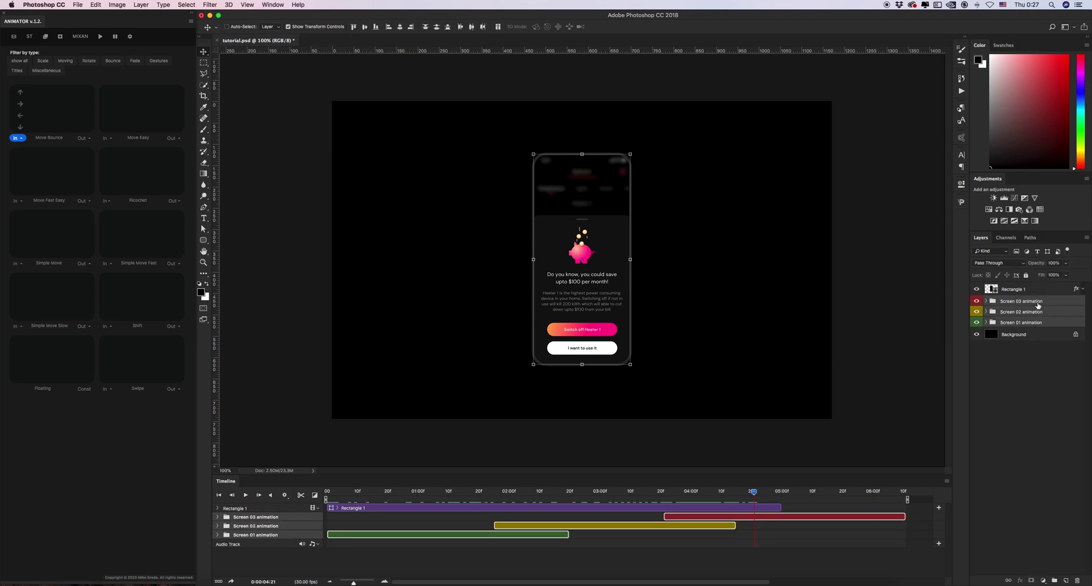
pyautogui.press('super+g')
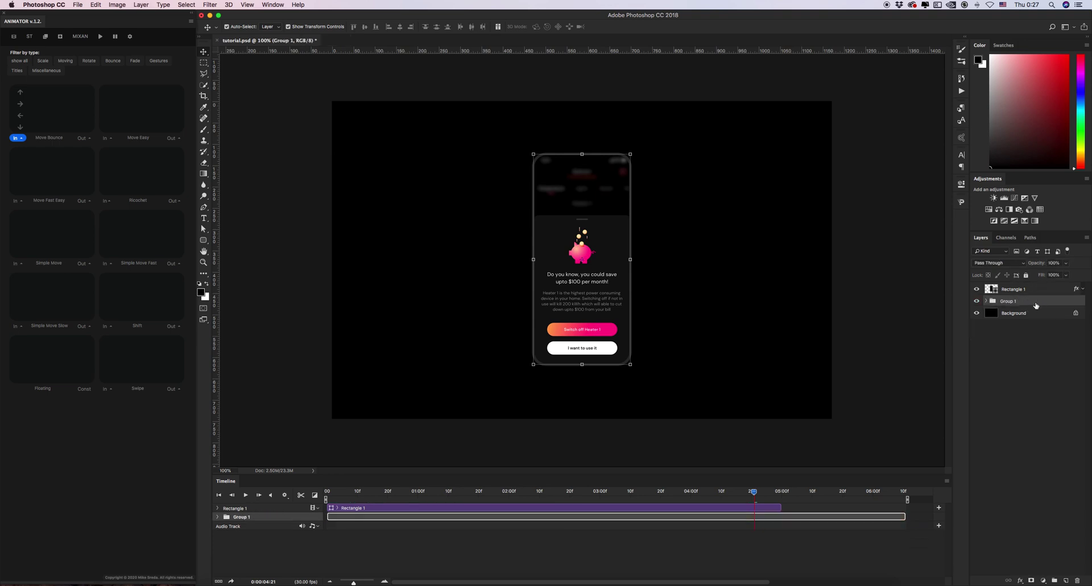
pyautogui.keyDown('super'); pyautogui.click(993, 292); pyautogui.keyUp('super')
pyautogui.click(1031, 580)
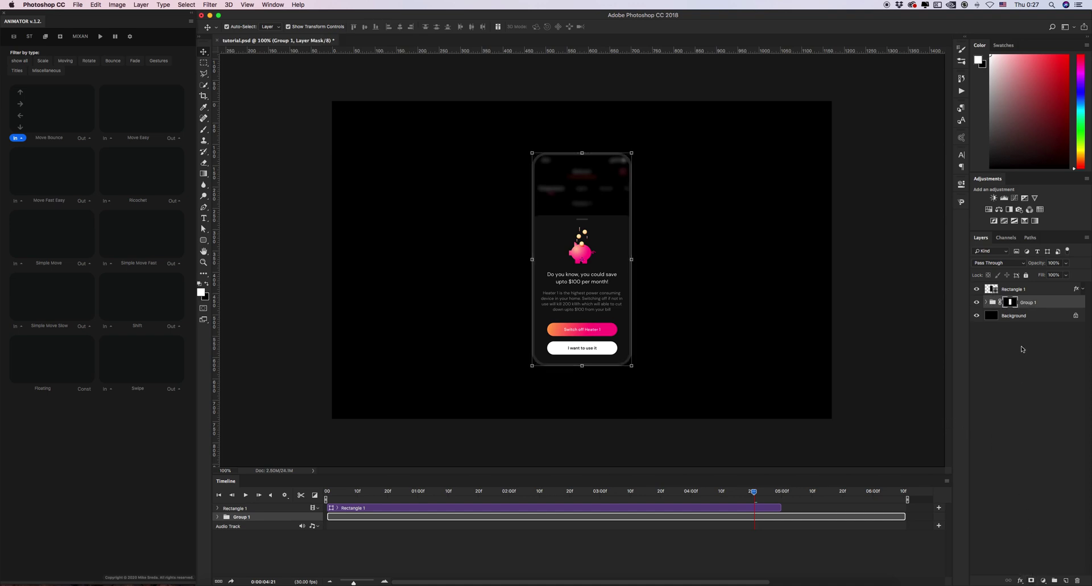
pyautogui.doubleClick(1026, 302)
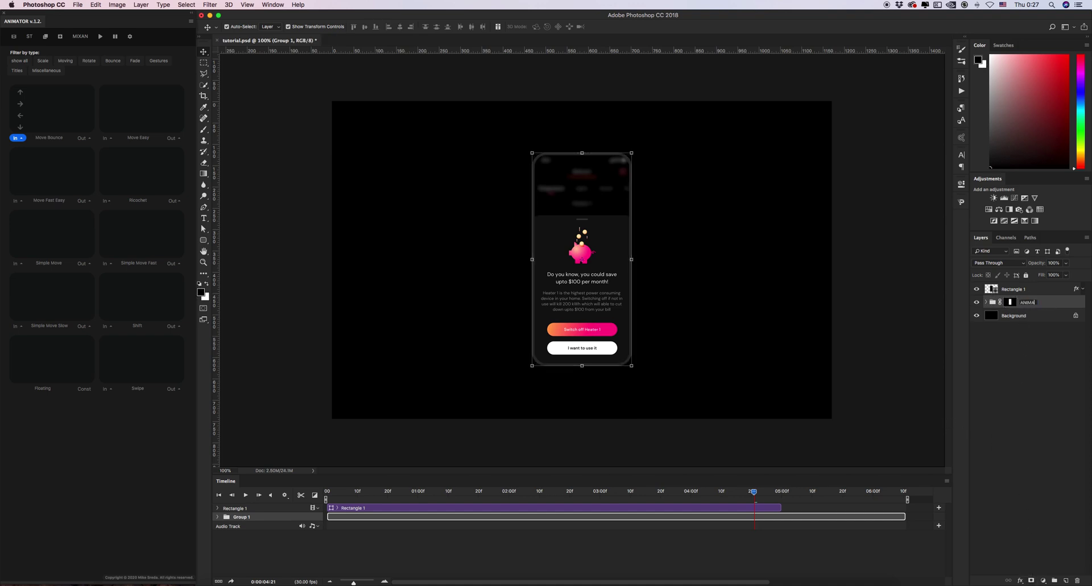
pyautogui.press('Return')
# Preview the masked sequence and extend the Rectangle 1 clip to the end of the ANIMATION group at about 06:10f.
pyautogui.moveTo(756, 497)
pyautogui.mouseDown()
pyautogui.moveTo(339, 479)
pyautogui.moveTo(810, 488)
pyautogui.moveTo(770, 491)
pyautogui.mouseUp()
pyautogui.click(830, 419)
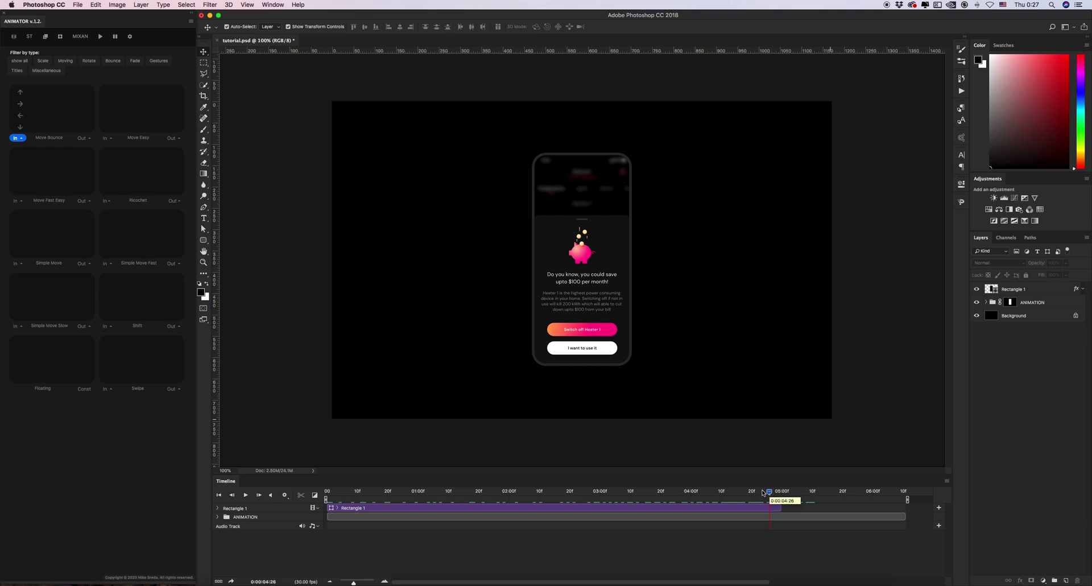
pyautogui.moveTo(771, 492); pyautogui.dragTo(797, 493)
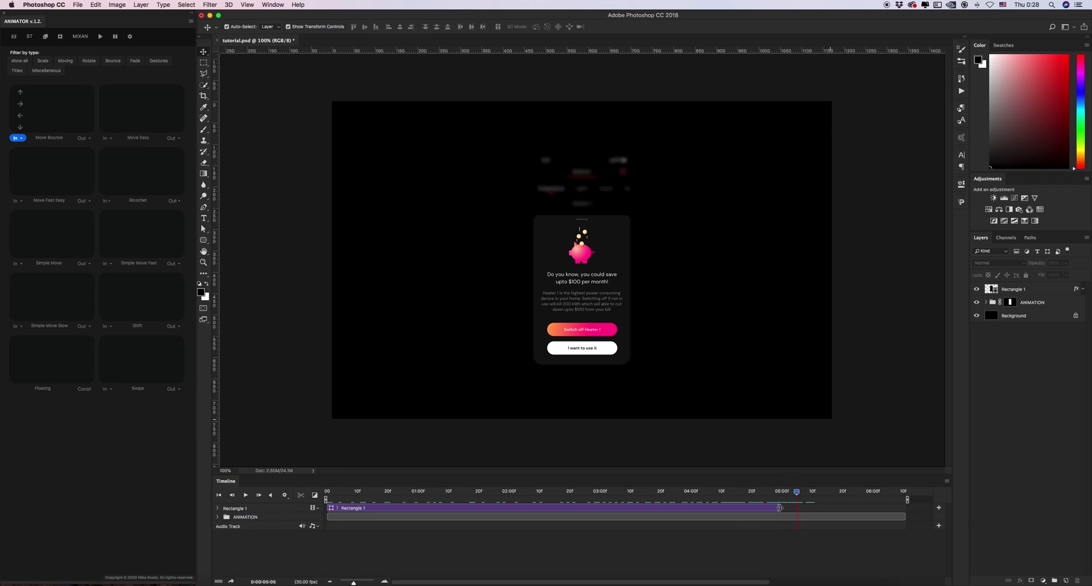
pyautogui.moveTo(783, 509); pyautogui.dragTo(903, 508)
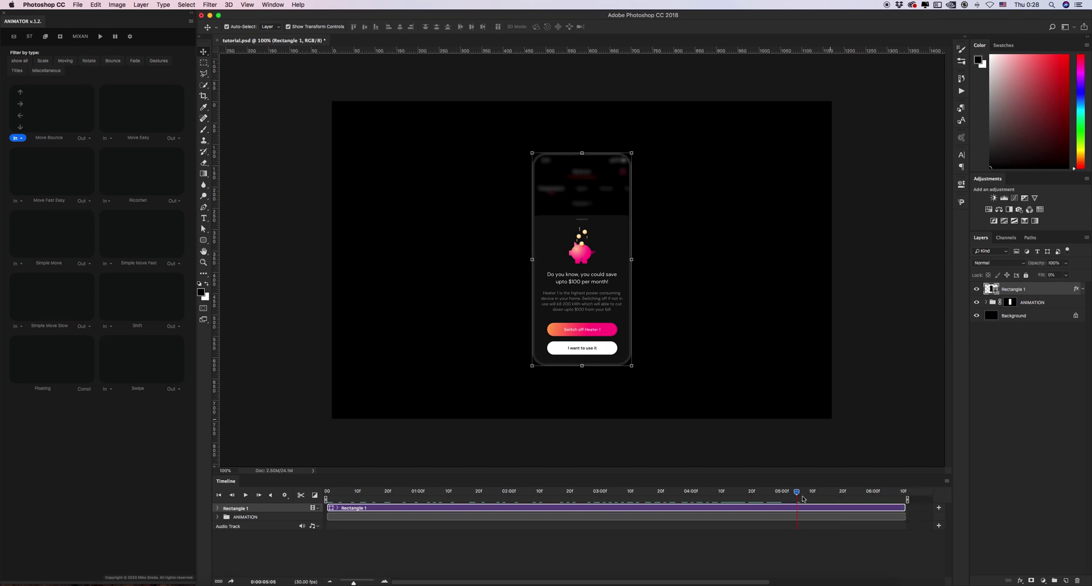
pyautogui.moveTo(796, 493); pyautogui.dragTo(351, 486)
# Expand the ANIMATION group and duplicate the Screen 01 animation group inside it.
pyautogui.click(218, 517)
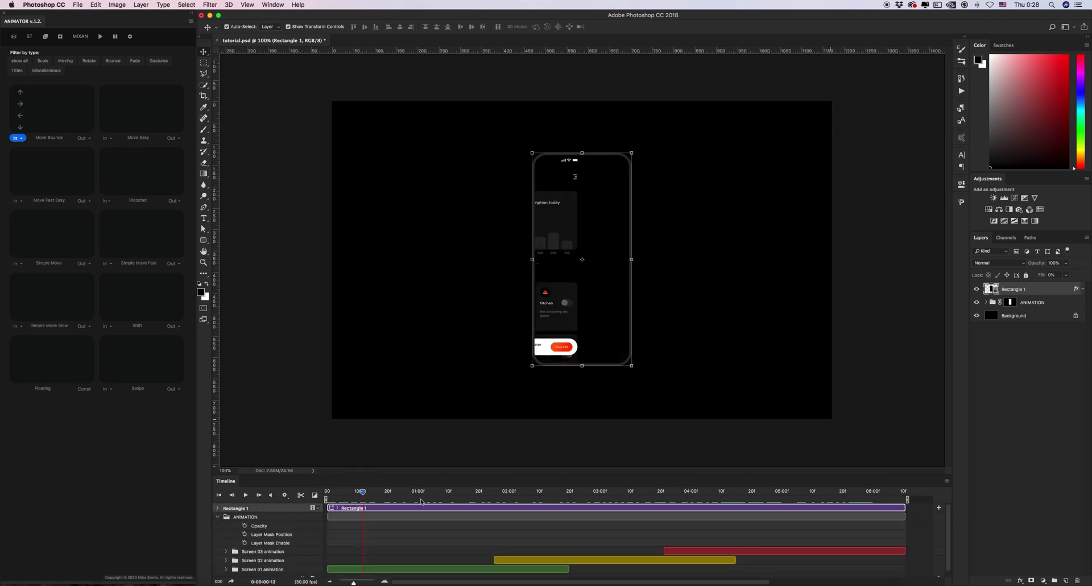
pyautogui.click(330, 581)
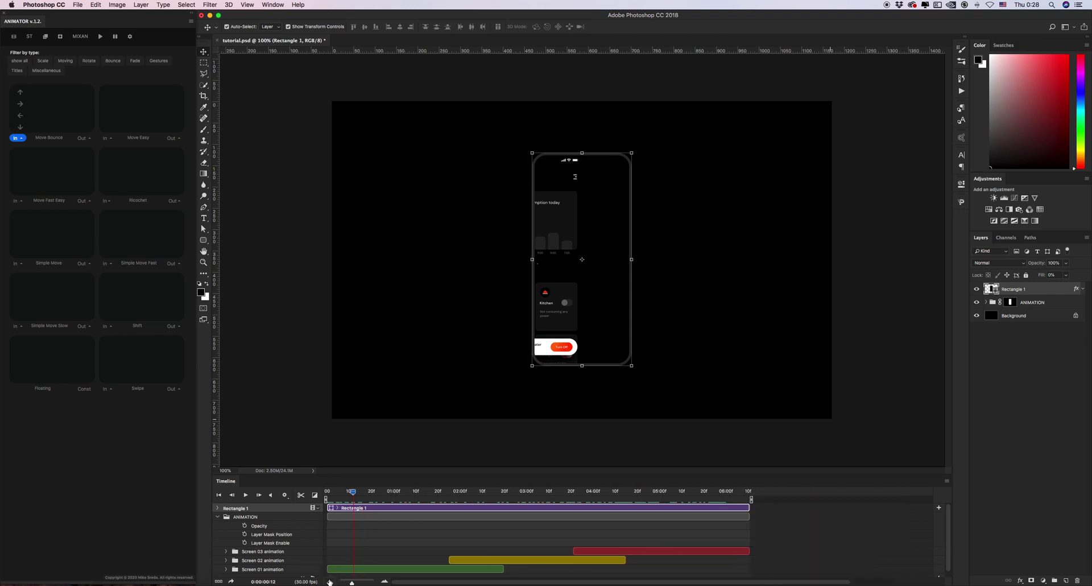
pyautogui.click(329, 581)
pyautogui.click(373, 569)
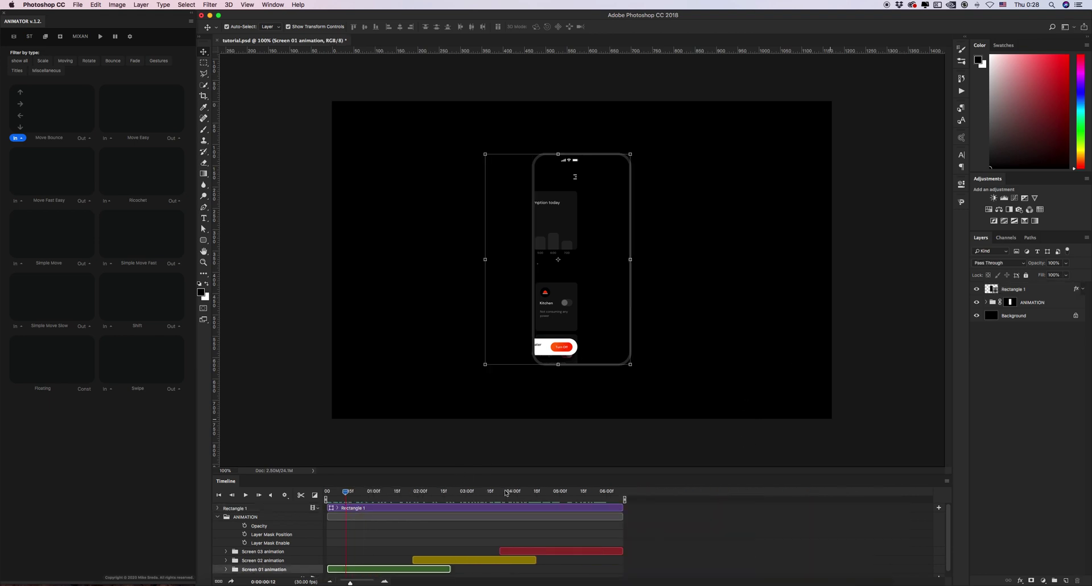
pyautogui.click(986, 302)
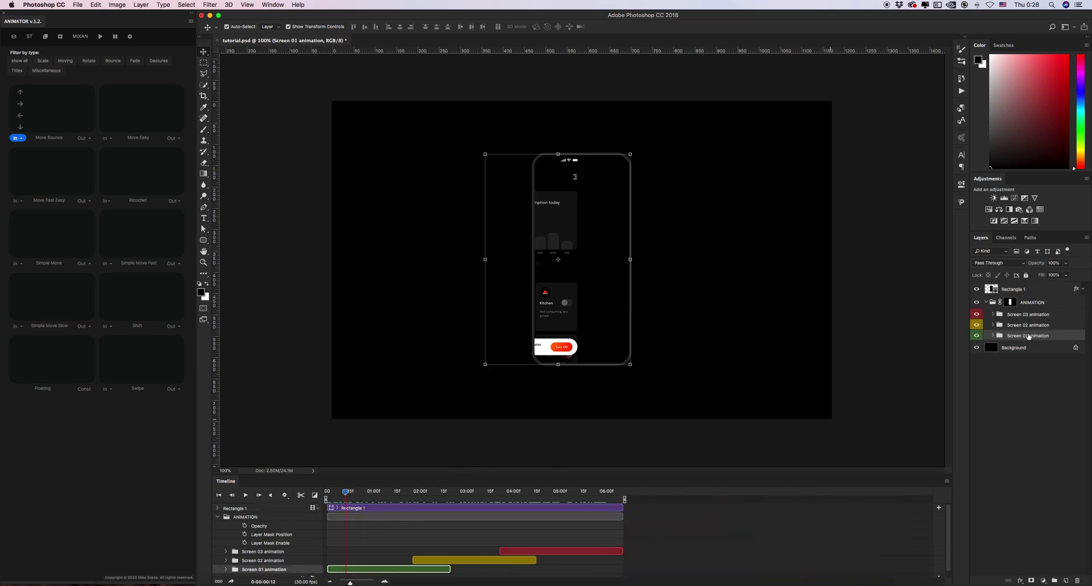
pyautogui.rightClick(1029, 336)
pyautogui.click(1012, 338)
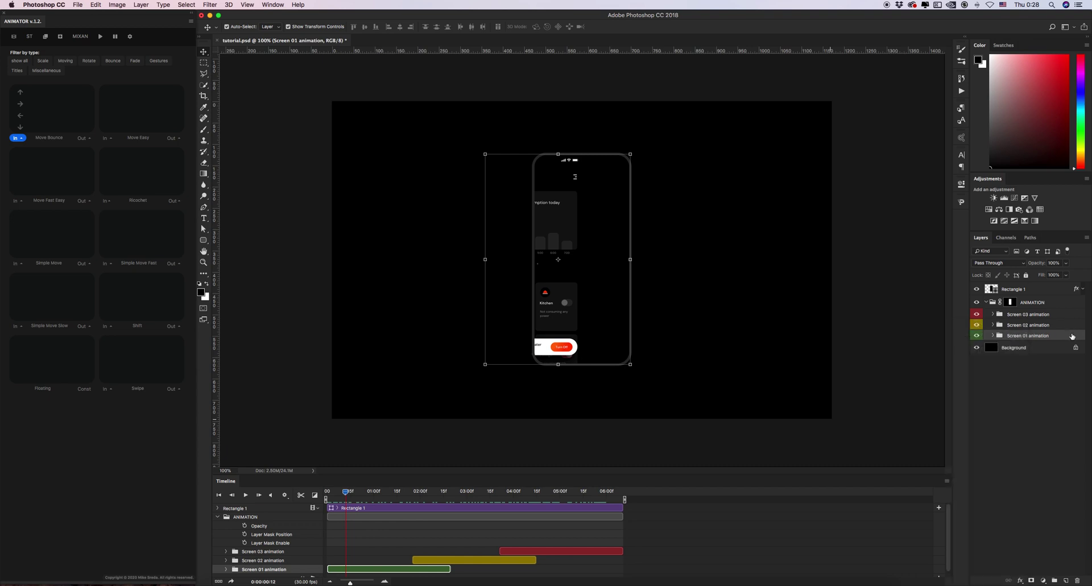
pyautogui.rightClick(1013, 337)
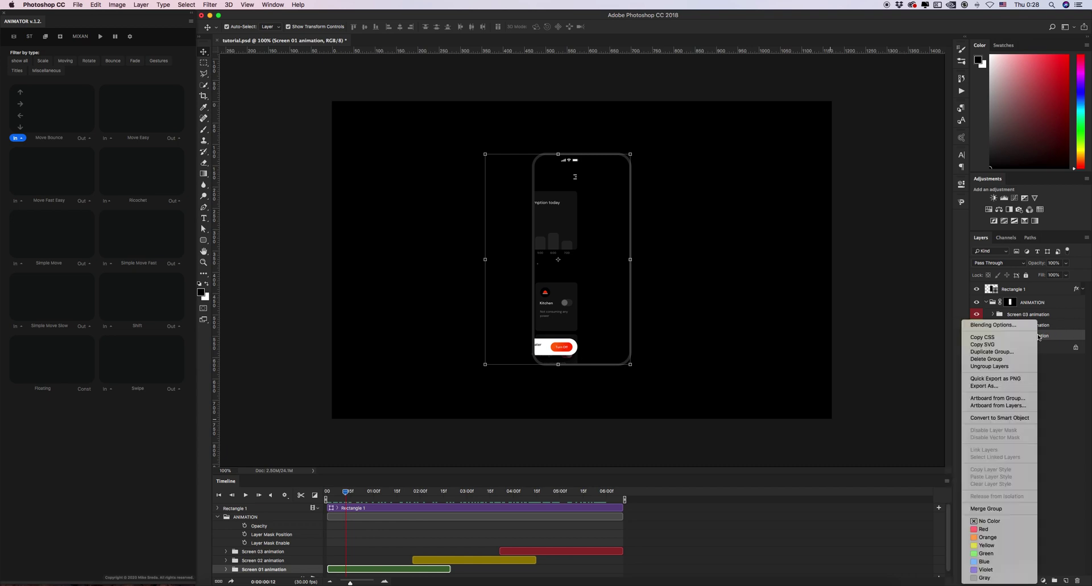
pyautogui.click(997, 352)
pyautogui.click(623, 263)
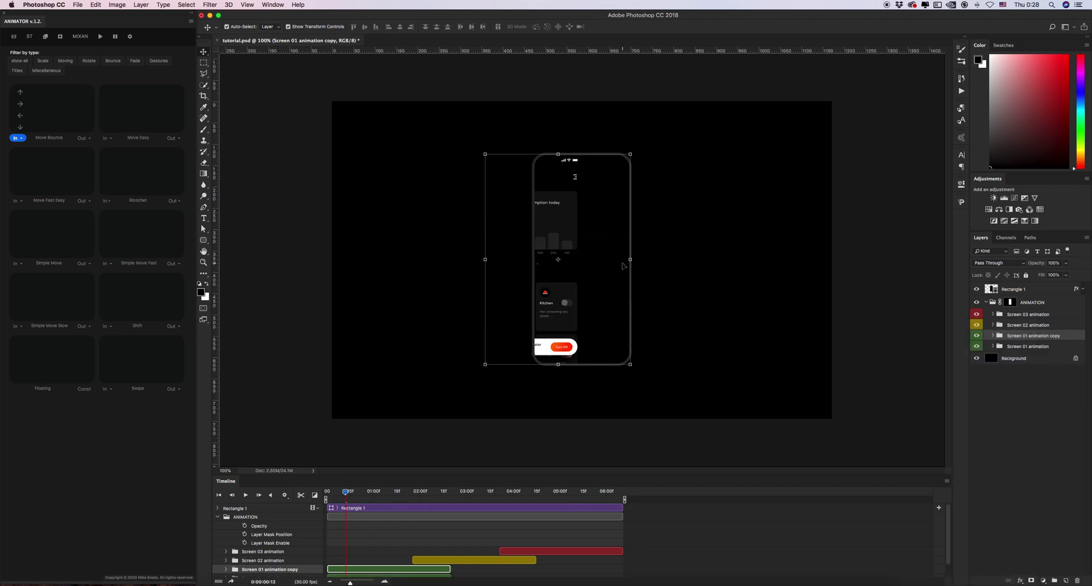
# Place the Screen 01 animation copy above Screen 03 animation and move its clip to start at about 05:00f.
pyautogui.scroll(-1, 421, 546)
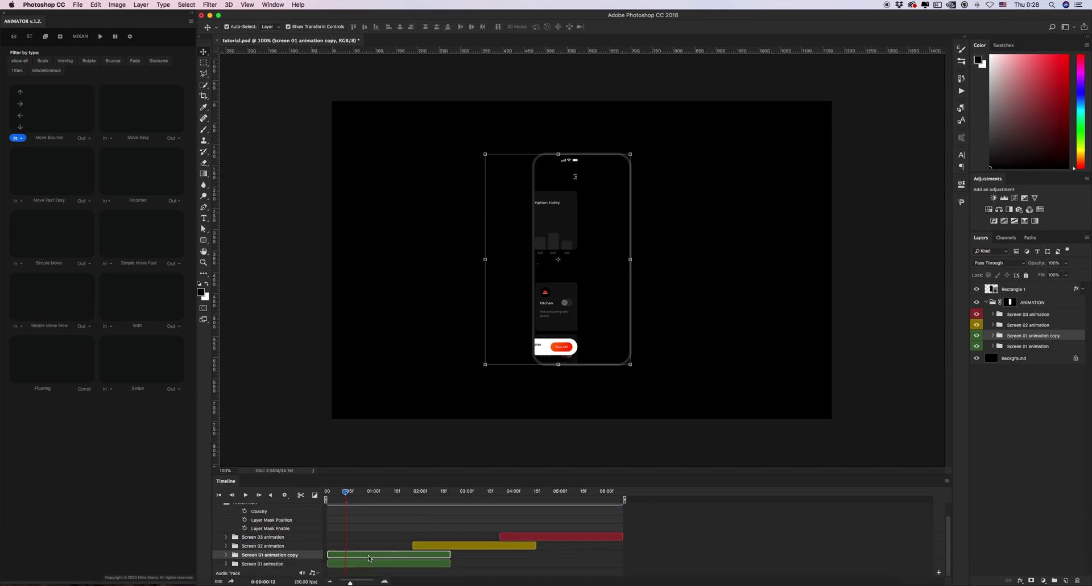
pyautogui.moveTo(1015, 336); pyautogui.dragTo(1015, 312)
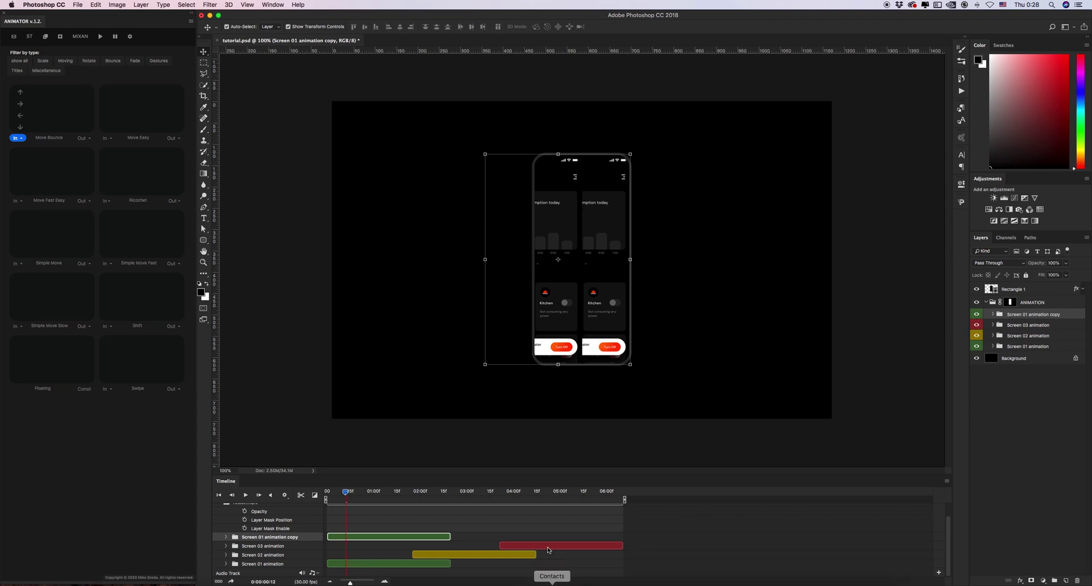
pyautogui.moveTo(379, 539); pyautogui.dragTo(614, 536)
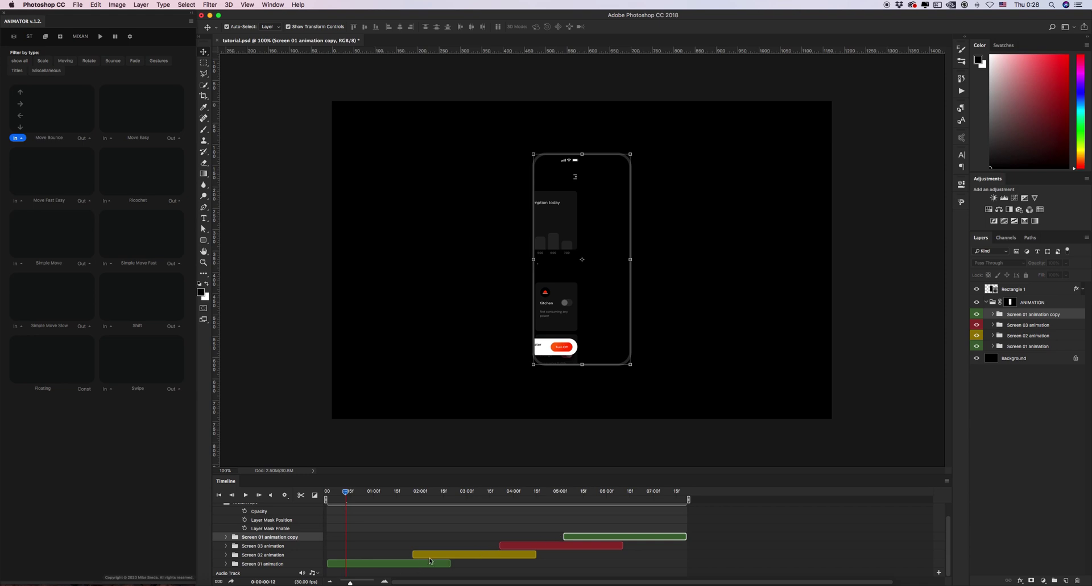
# Shift all four screen animation clips about 20 frames earlier together and set the work area end to about 05:25f.
pyautogui.moveTo(690, 500); pyautogui.dragTo(626, 501)
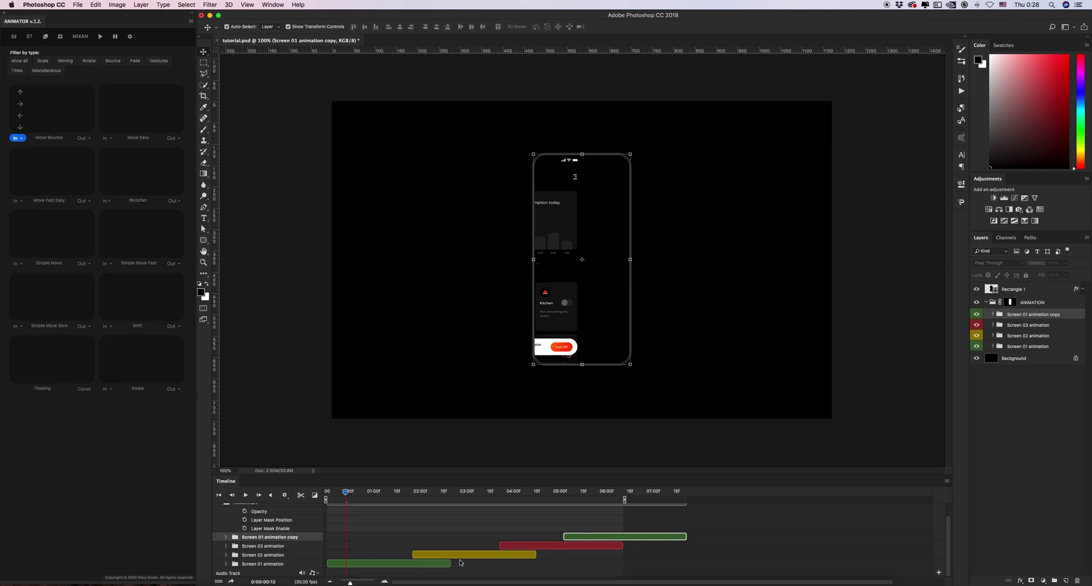
pyautogui.keyDown('shift'); pyautogui.click(432, 565); pyautogui.keyUp('shift')
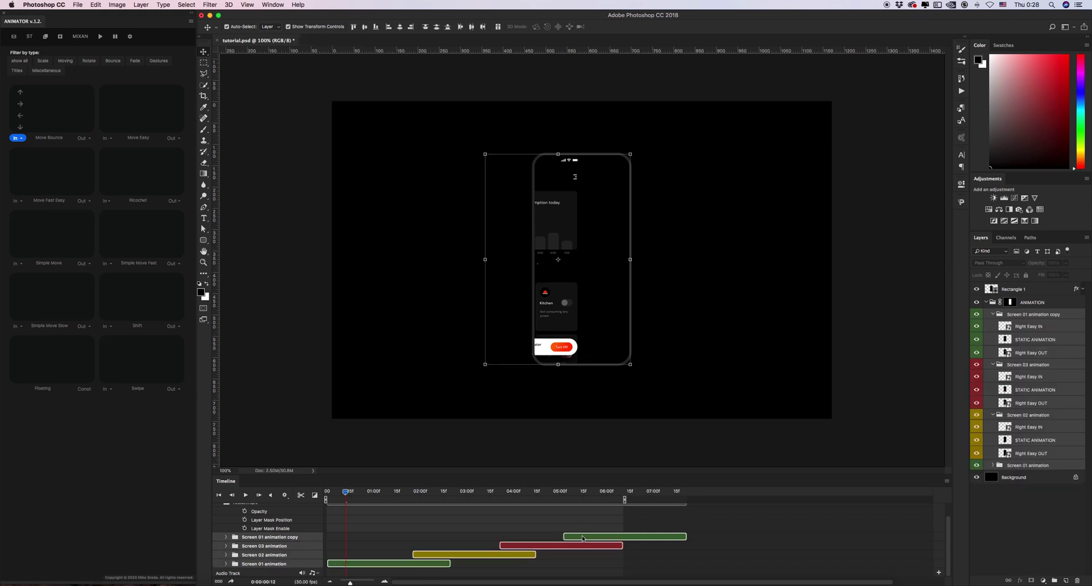
pyautogui.moveTo(582, 538); pyautogui.dragTo(550, 537)
pyautogui.moveTo(623, 501); pyautogui.dragTo(597, 500)
pyautogui.click(609, 556)
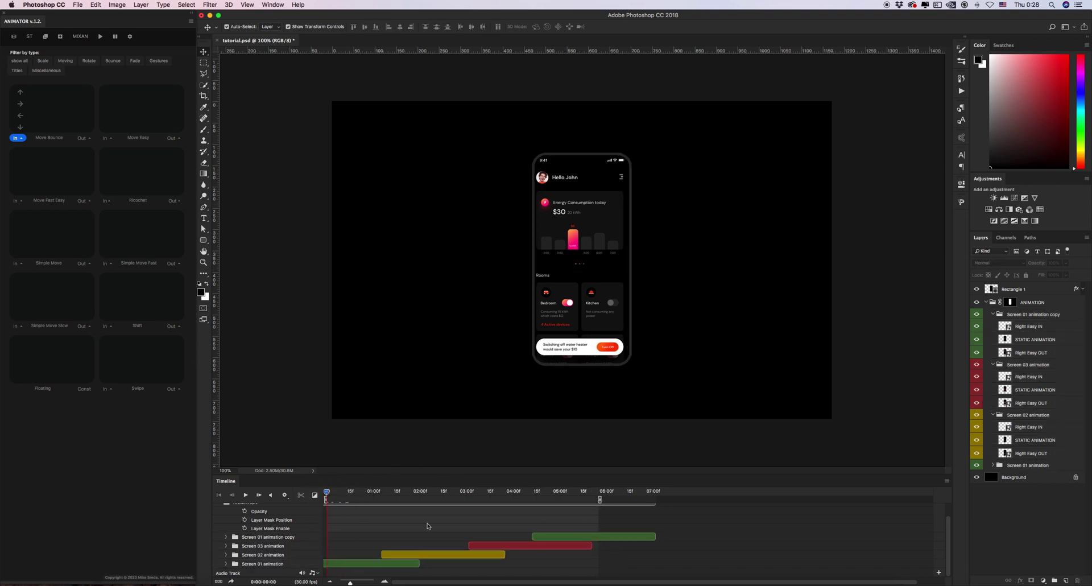
# Move the four screen animation clips about 6 more frames earlier and end the work area at about 05:22f.
pyautogui.click(391, 563)
pyautogui.keyDown('shift'); pyautogui.click(568, 537); pyautogui.keyUp('shift')
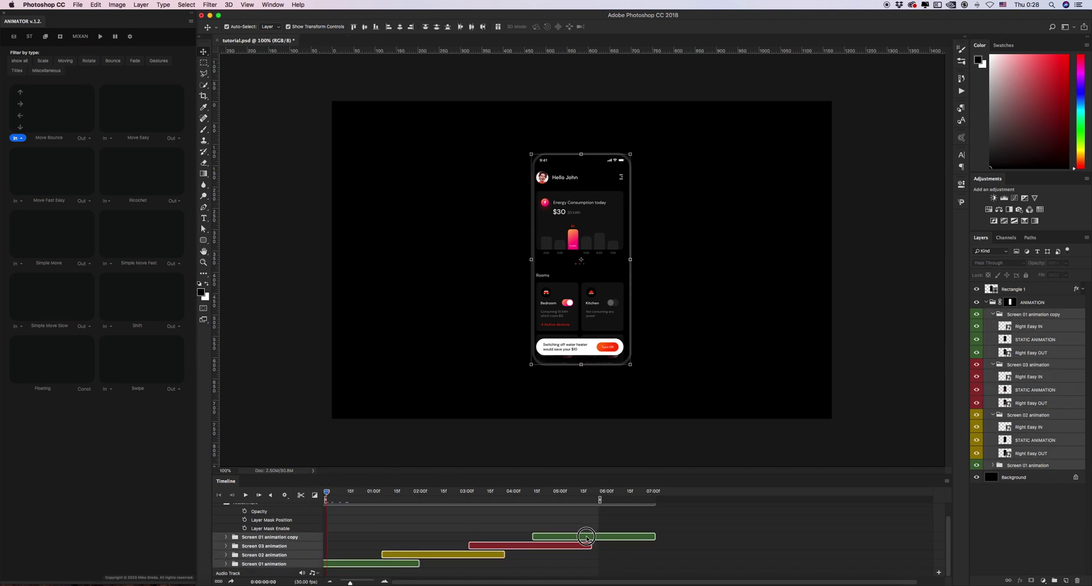
pyautogui.moveTo(586, 538); pyautogui.dragTo(577, 537)
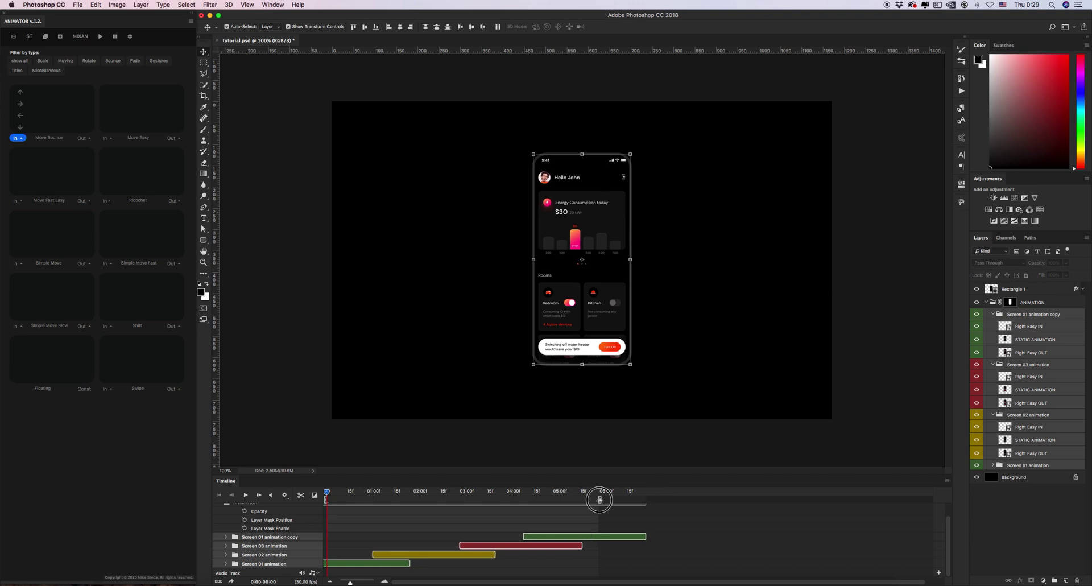
pyautogui.moveTo(600, 499); pyautogui.dragTo(594, 499)
# Expand the Screen 01 animation copy track, check its clips around 05:16f and play back the loop.
pyautogui.moveTo(327, 494); pyautogui.dragTo(583, 493)
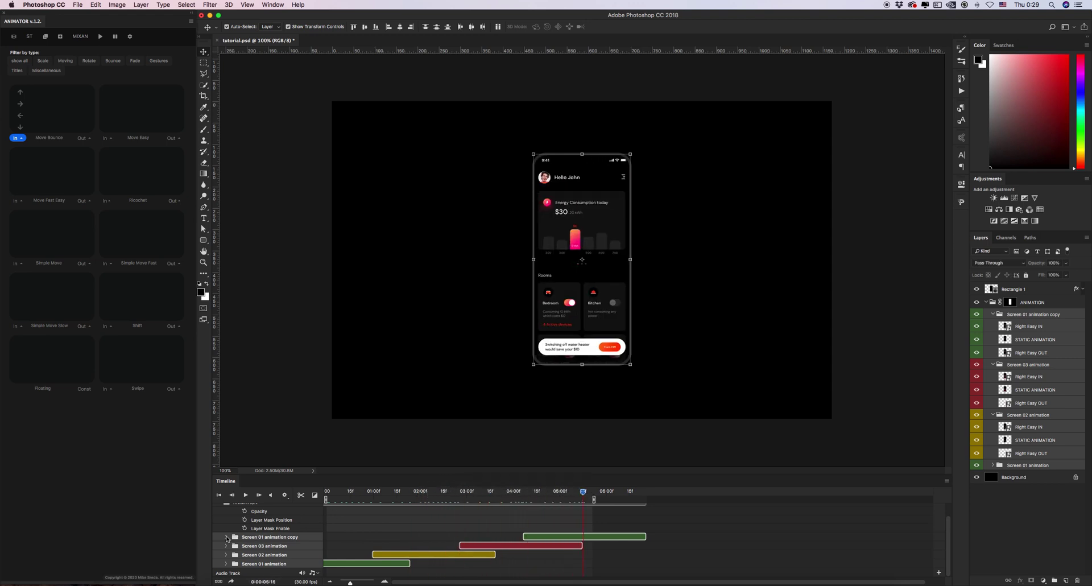
pyautogui.click(226, 537)
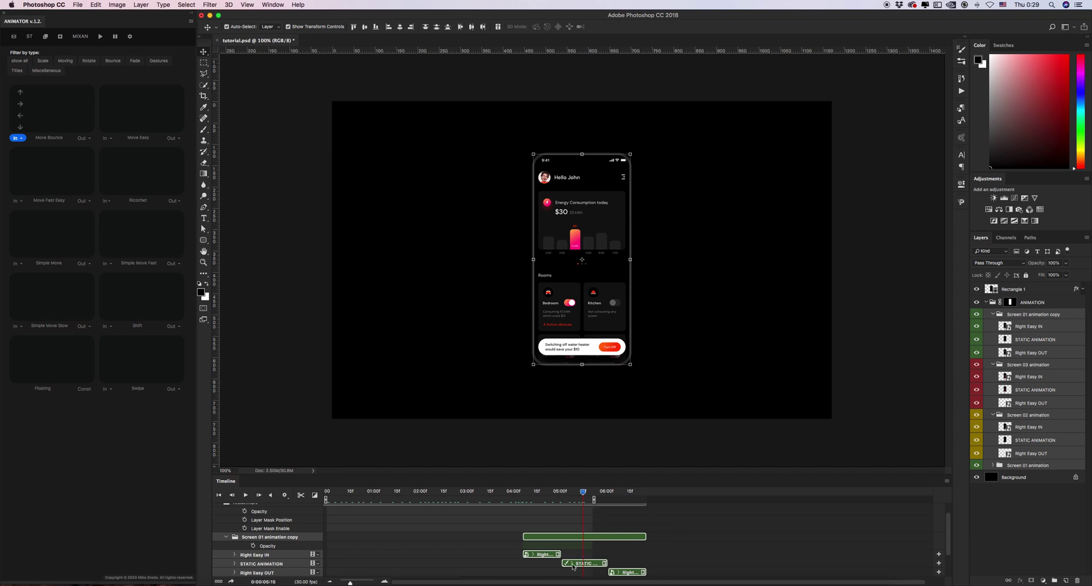
pyautogui.moveTo(585, 494); pyautogui.dragTo(587, 493)
pyautogui.click(245, 495)
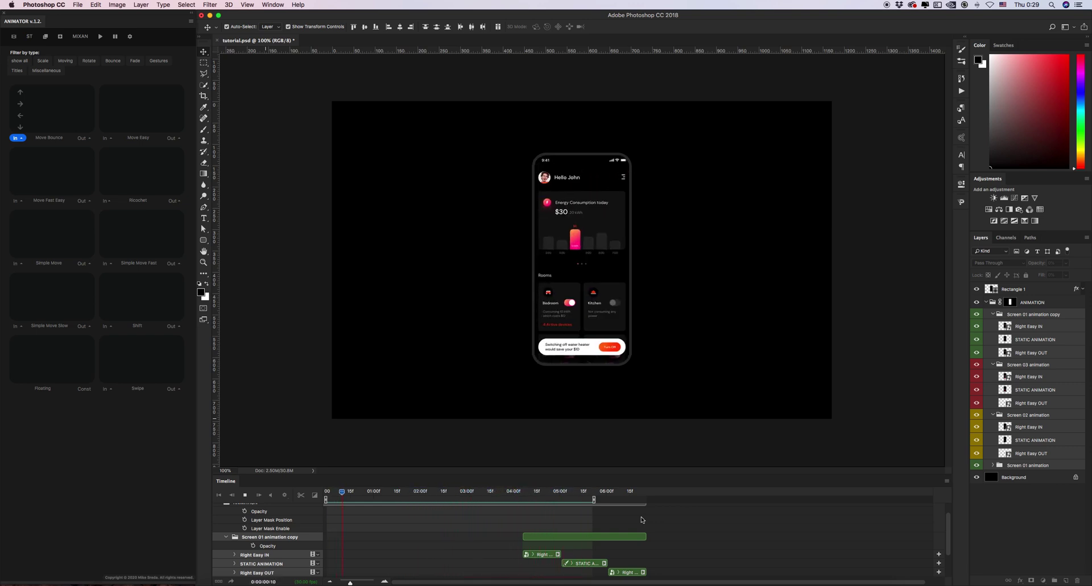
pyautogui.press('space')
pyautogui.scroll(-2, 579, 519)
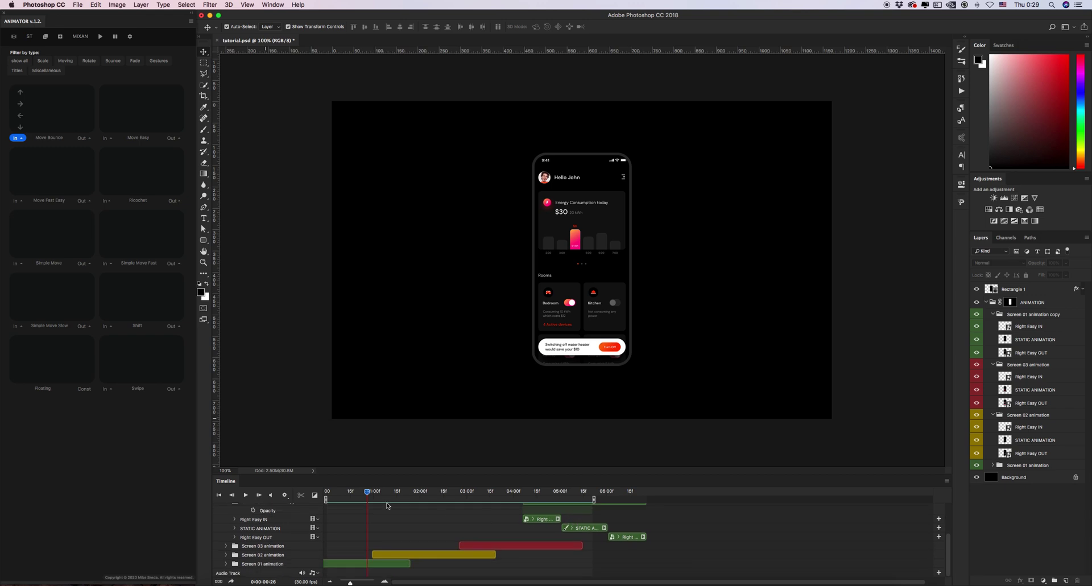
# Move the Screen 01 animation copy clip later so it starts at about 04:18f, during the Screen 03 exit.
pyautogui.moveTo(369, 492); pyautogui.dragTo(539, 494)
pyautogui.scroll(3, 575, 520)
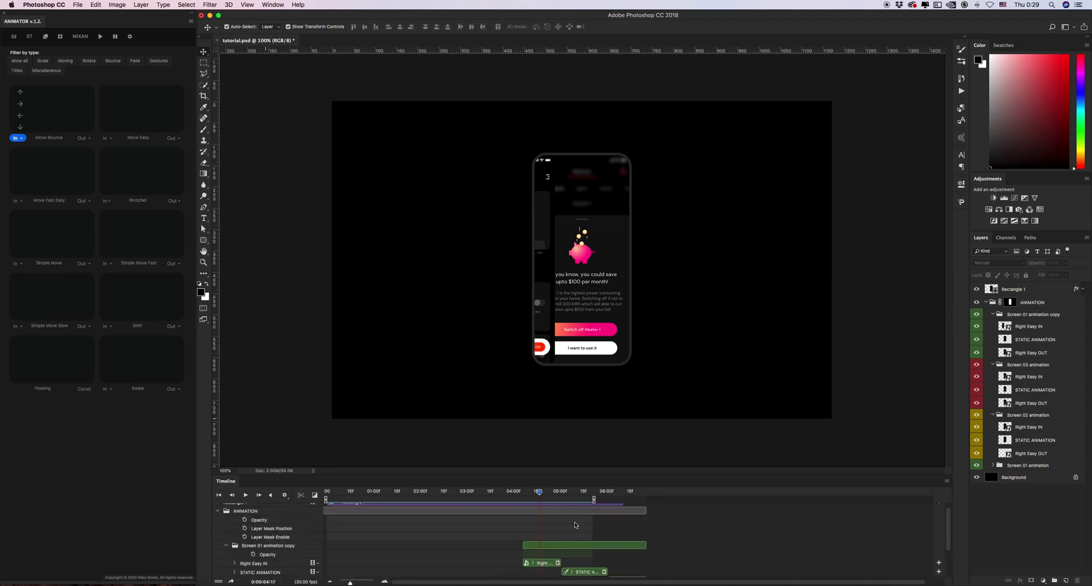
pyautogui.click(568, 539)
pyautogui.moveTo(567, 538); pyautogui.dragTo(586, 537)
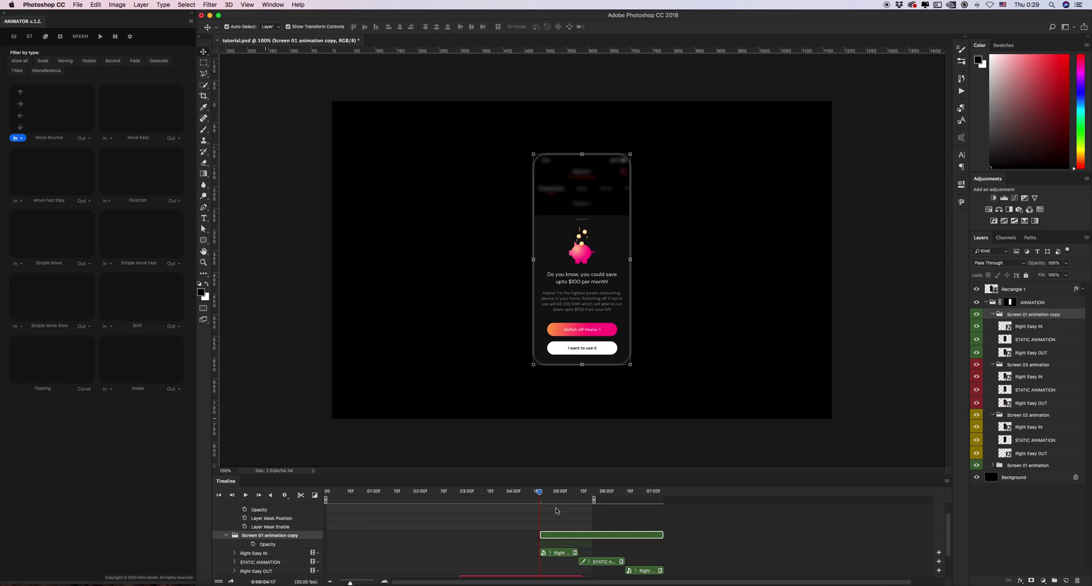
pyautogui.moveTo(543, 492); pyautogui.dragTo(564, 491)
pyautogui.moveTo(571, 535); pyautogui.dragTo(578, 535)
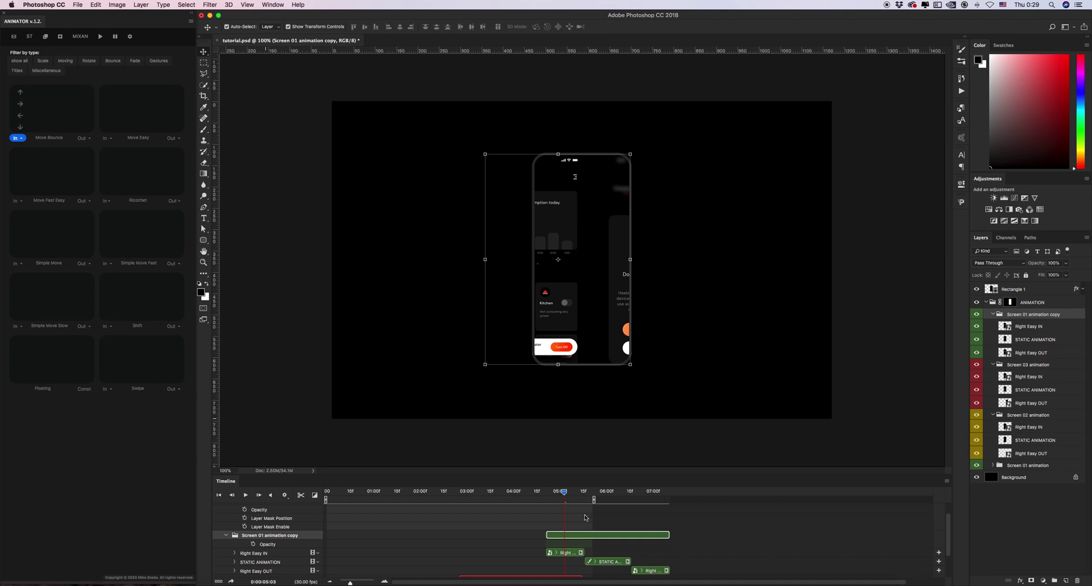
pyautogui.click(384, 581)
pyautogui.moveTo(642, 535); pyautogui.dragTo(636, 535)
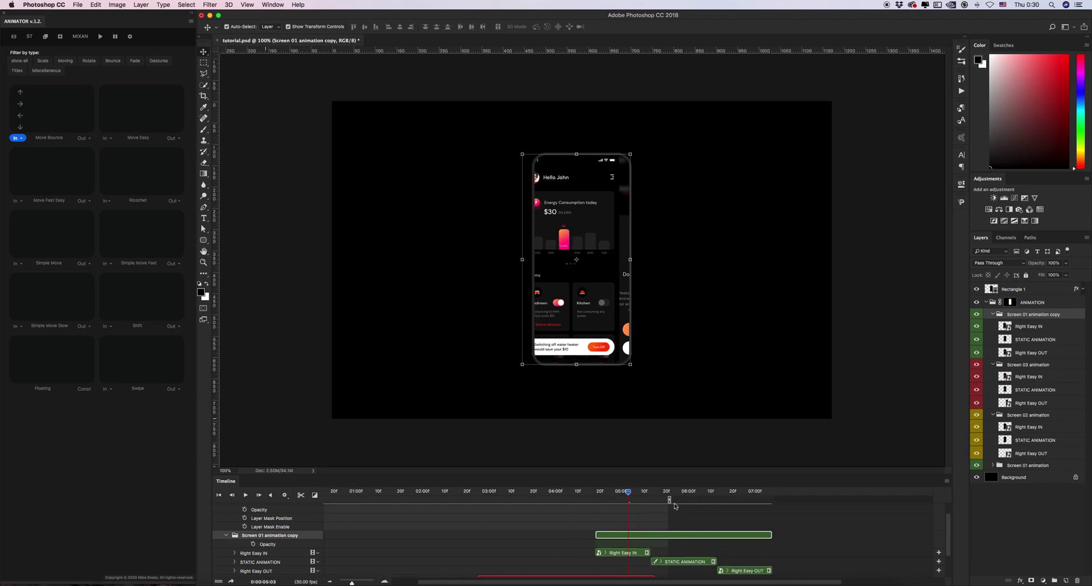
# Collapse the Screen 01 animation copy track and play the whole sequence from the start.
pyautogui.moveTo(628, 492); pyautogui.dragTo(296, 492)
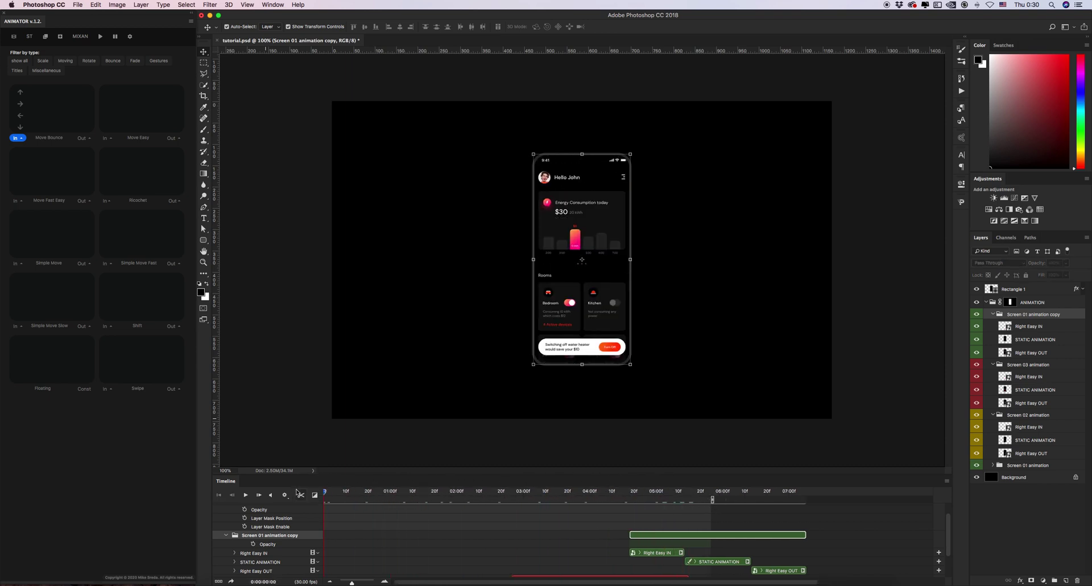
pyautogui.click(330, 582)
pyautogui.scroll(5, 378, 543)
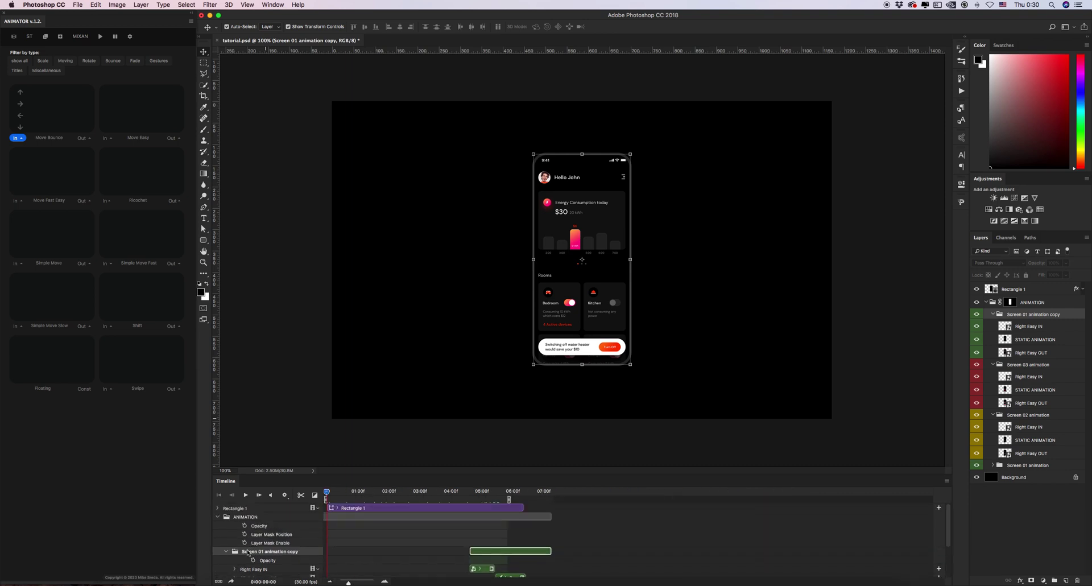
pyautogui.click(227, 552)
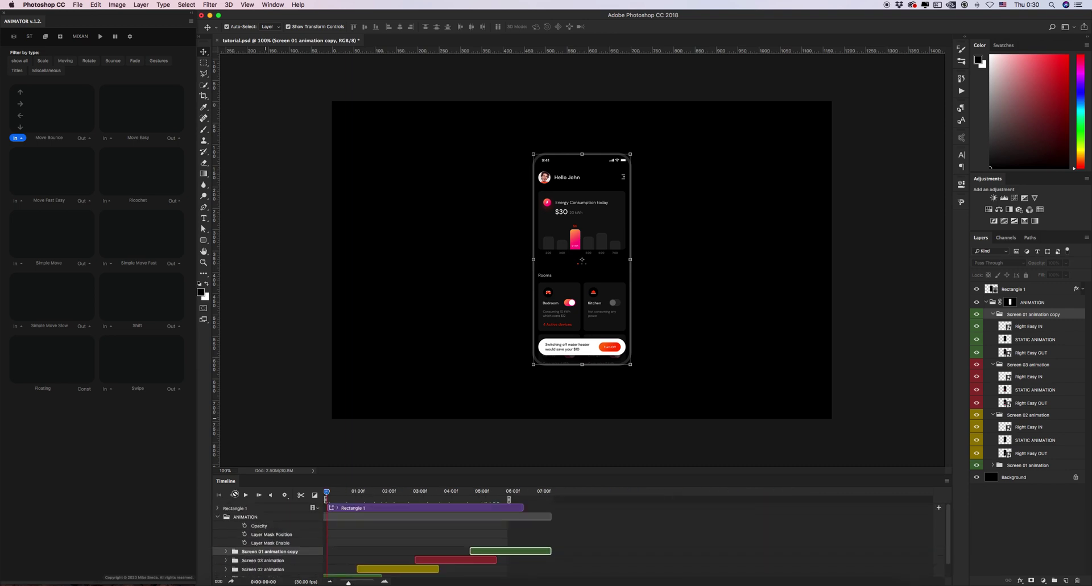
pyautogui.click(246, 494)
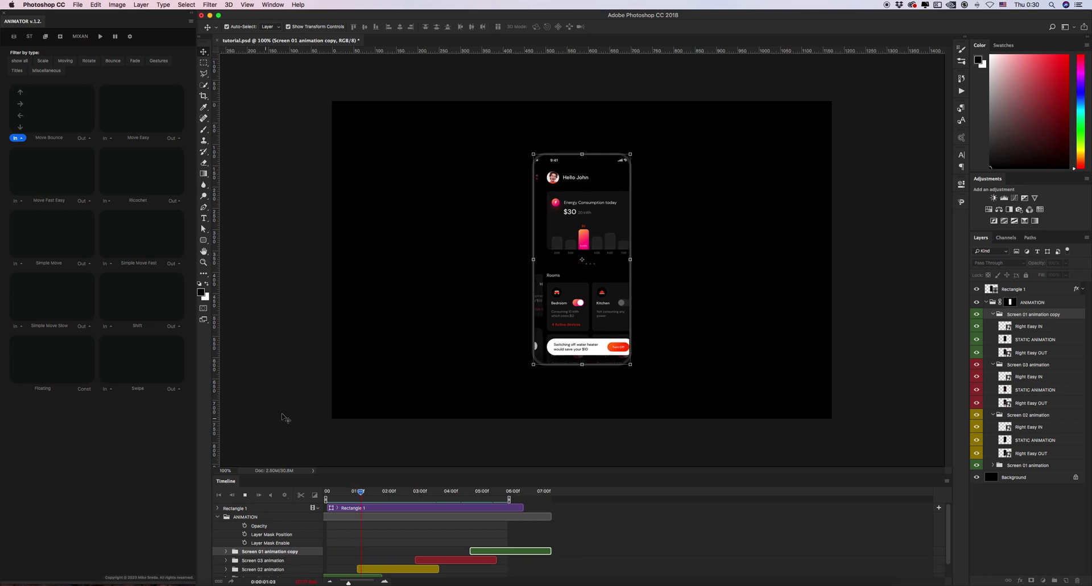
pyautogui.click(282, 414)
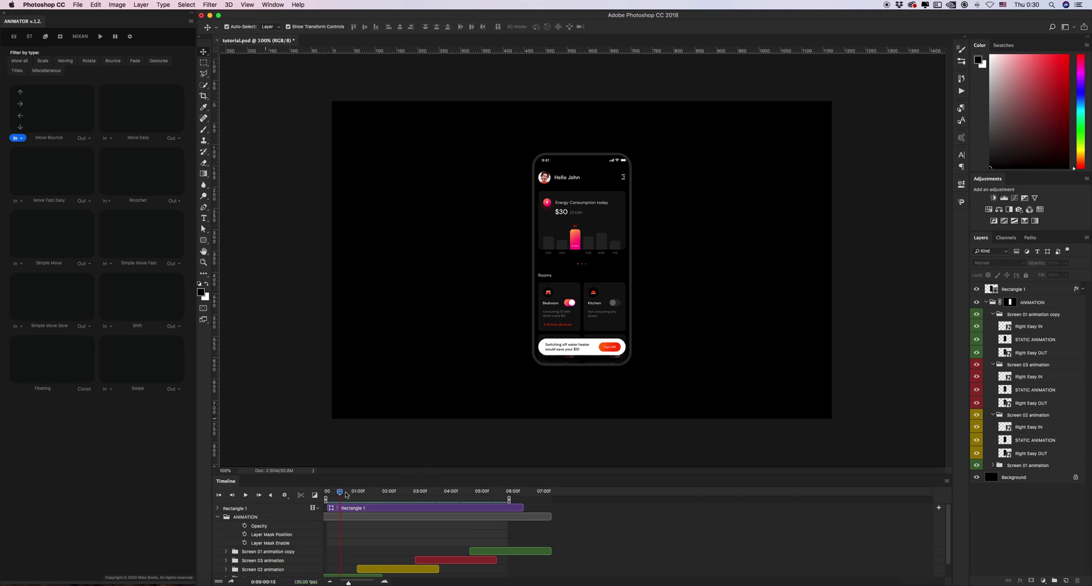
# Nudge the Screen 01 animation copy clip one frame later to start at about 04:19f and preview the sequence.
pyautogui.moveTo(367, 492); pyautogui.dragTo(481, 492)
pyautogui.moveTo(349, 582); pyautogui.dragTo(355, 582)
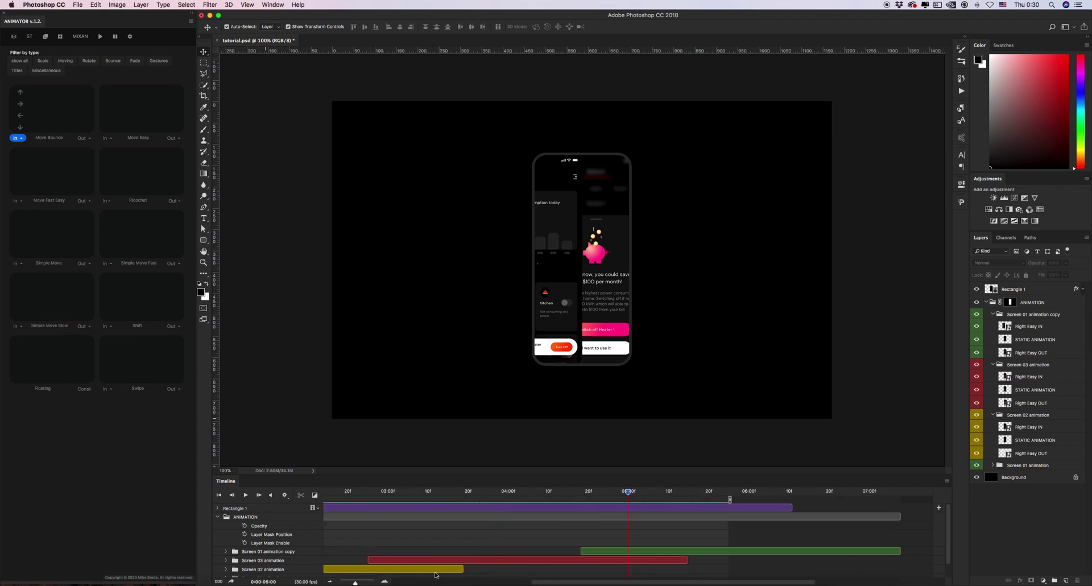
pyautogui.click(566, 552)
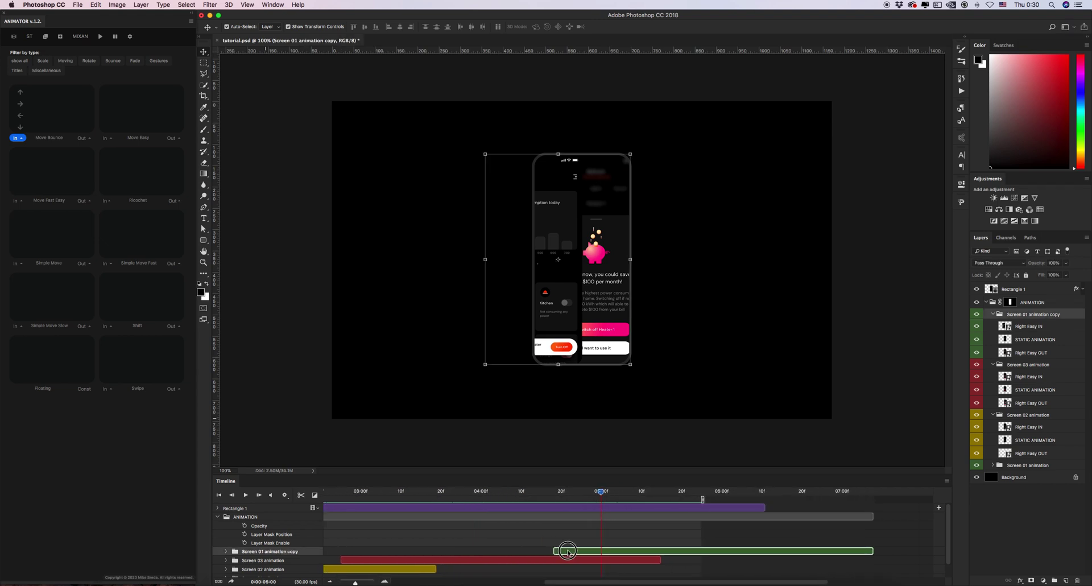
pyautogui.moveTo(568, 552); pyautogui.dragTo(570, 550)
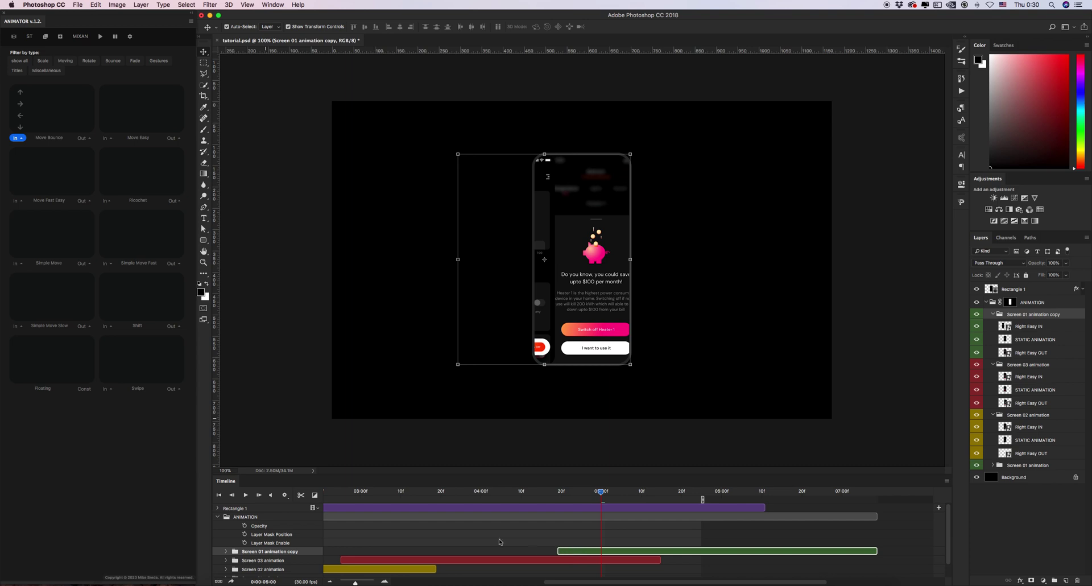
pyautogui.click(331, 580)
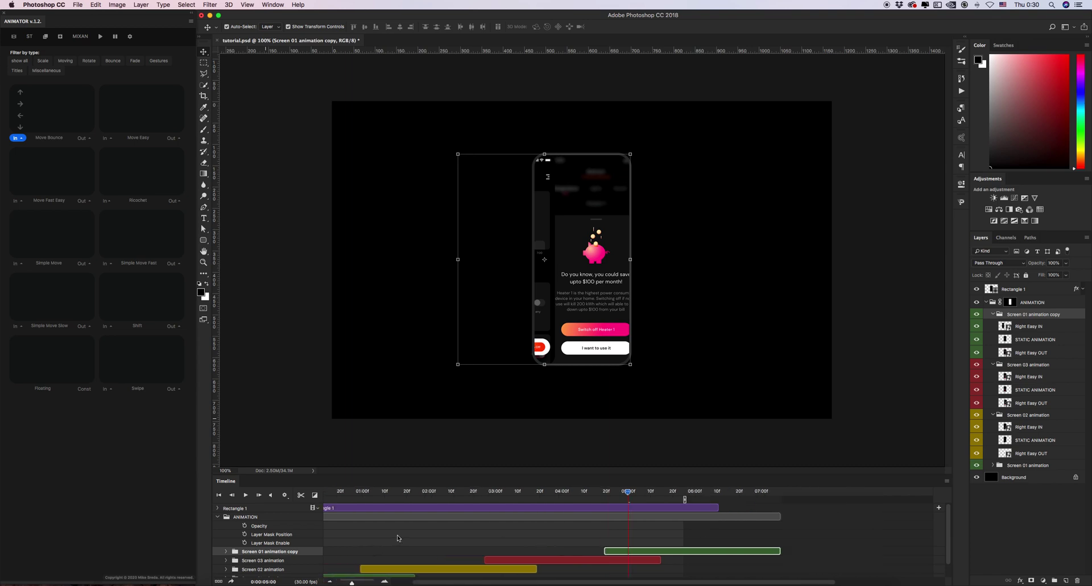
pyautogui.click(329, 582)
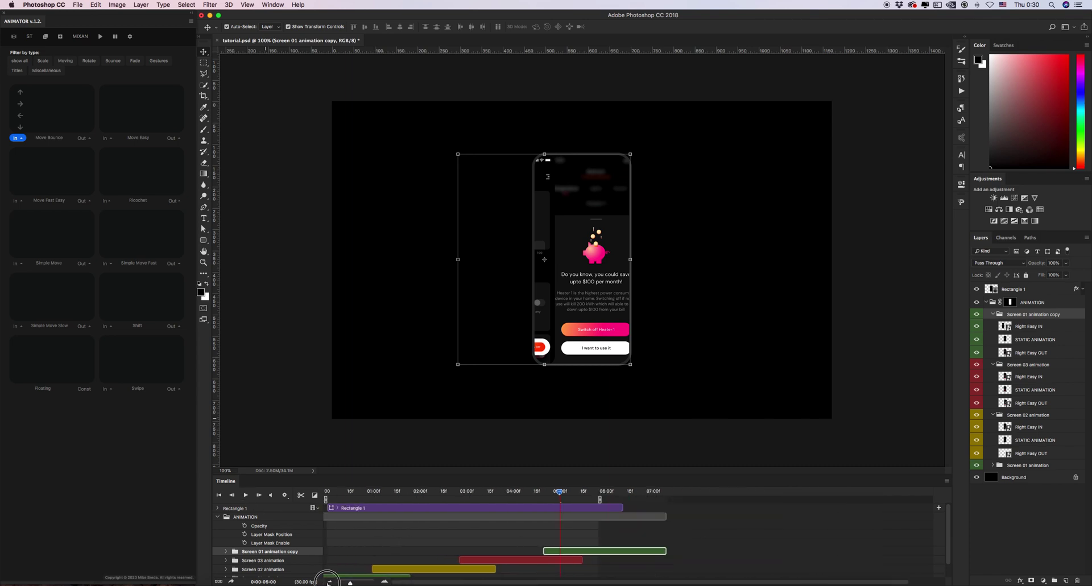
pyautogui.click(328, 581)
pyautogui.click(245, 494)
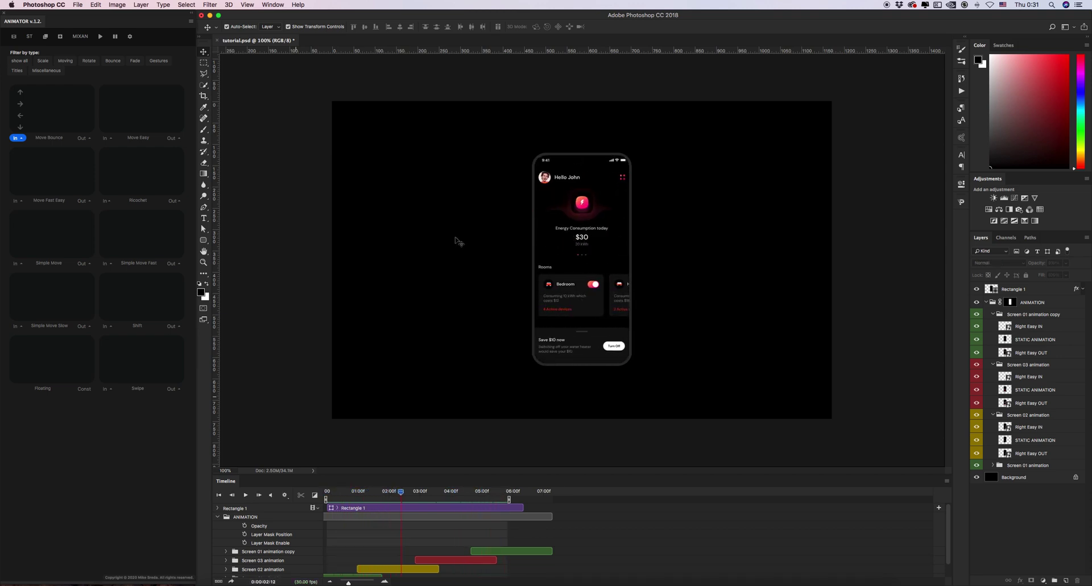
# Collapse the ANIMATION group and move it together with Rectangle 1 to the upper-left area of the canvas.
pyautogui.click(986, 304)
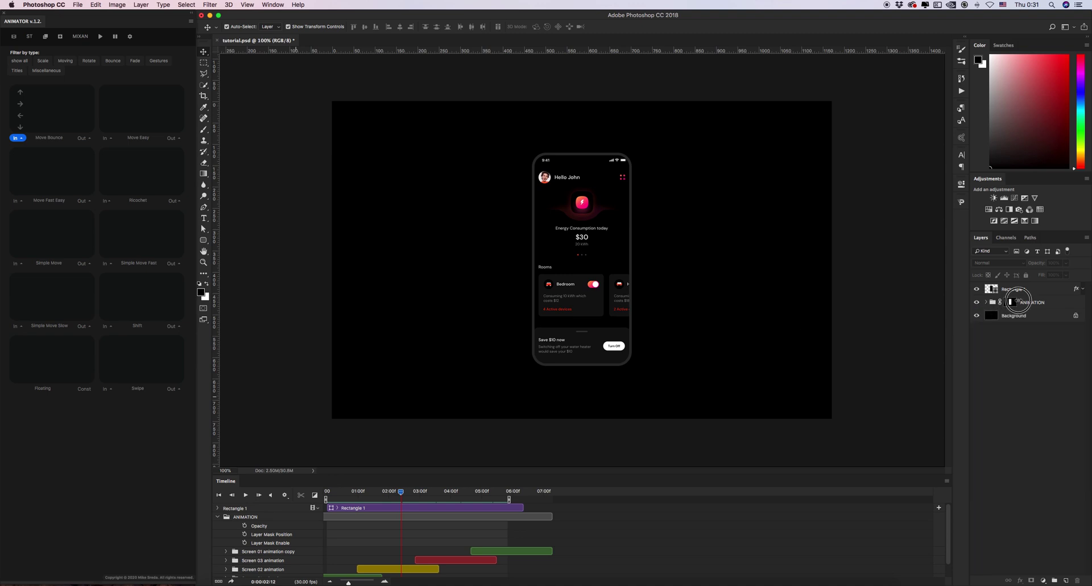
pyautogui.click(1030, 302)
pyautogui.click(629, 151)
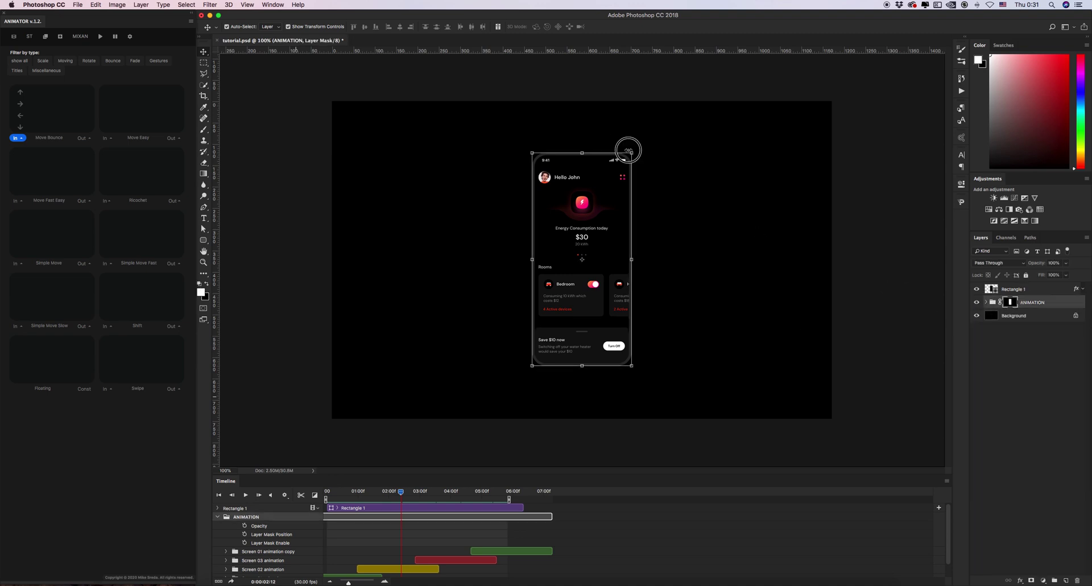
pyautogui.moveTo(532, 183); pyautogui.dragTo(627, 207)
pyautogui.press('Escape')
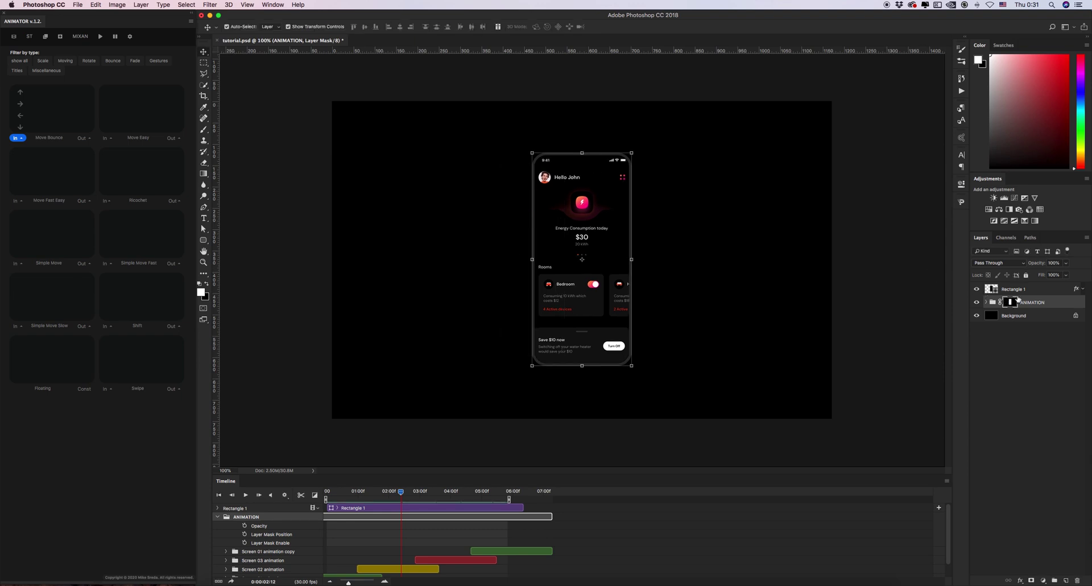
pyautogui.click(1034, 290)
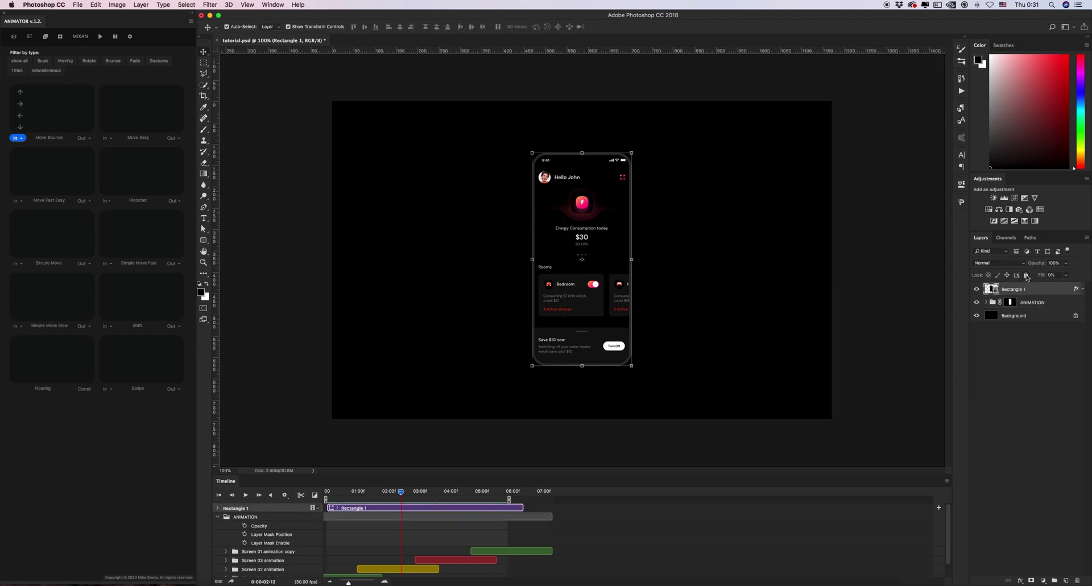
pyautogui.click(1041, 302)
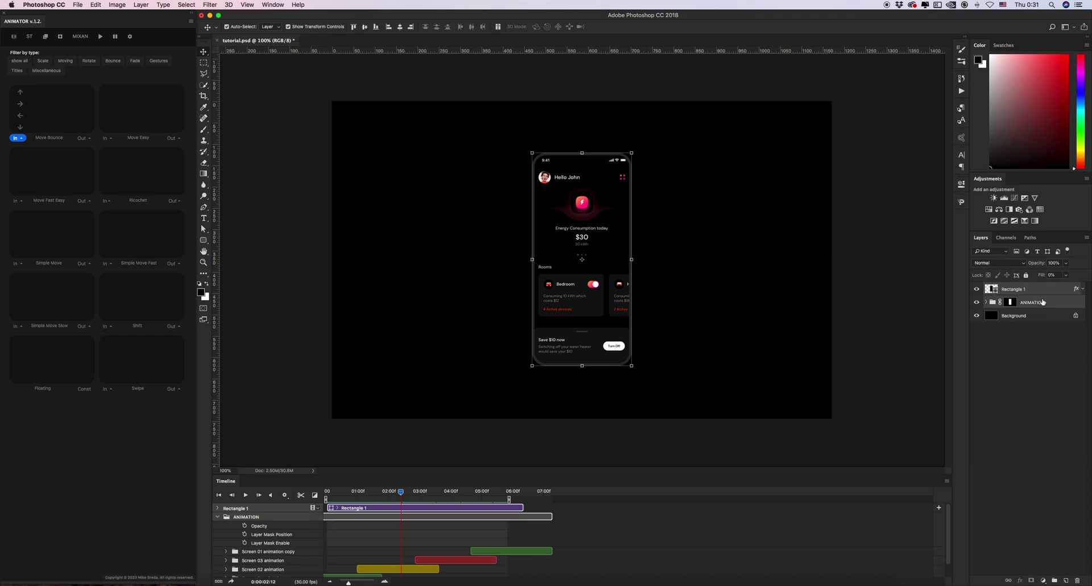
pyautogui.moveTo(563, 223); pyautogui.dragTo(388, 185)
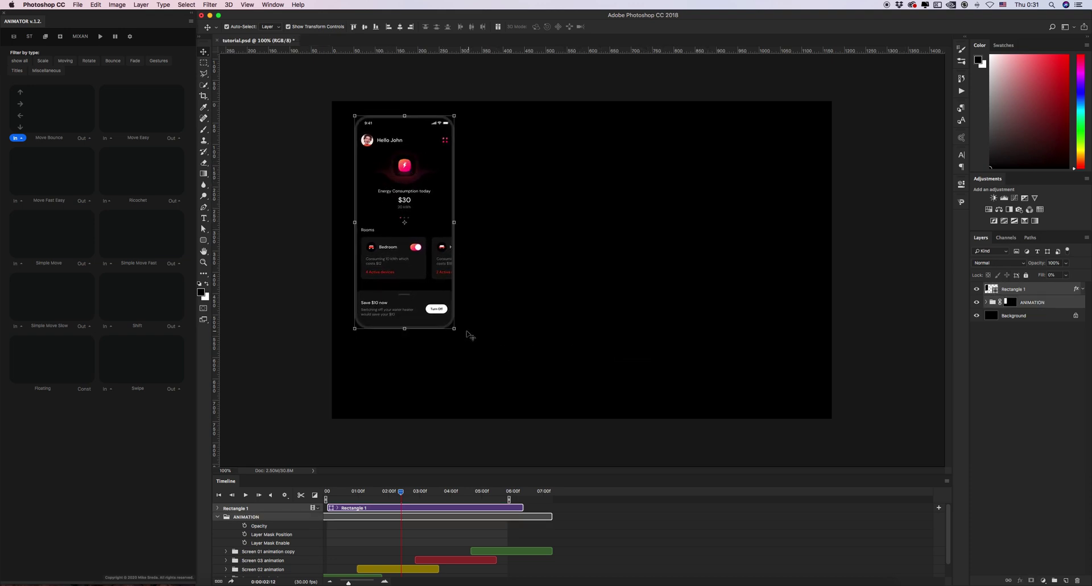
# Try scaling Rectangle 1 and the ANIMATION group to about 75% and placing them at the canvas's upper right.
pyautogui.moveTo(455, 329); pyautogui.dragTo(775, 265)
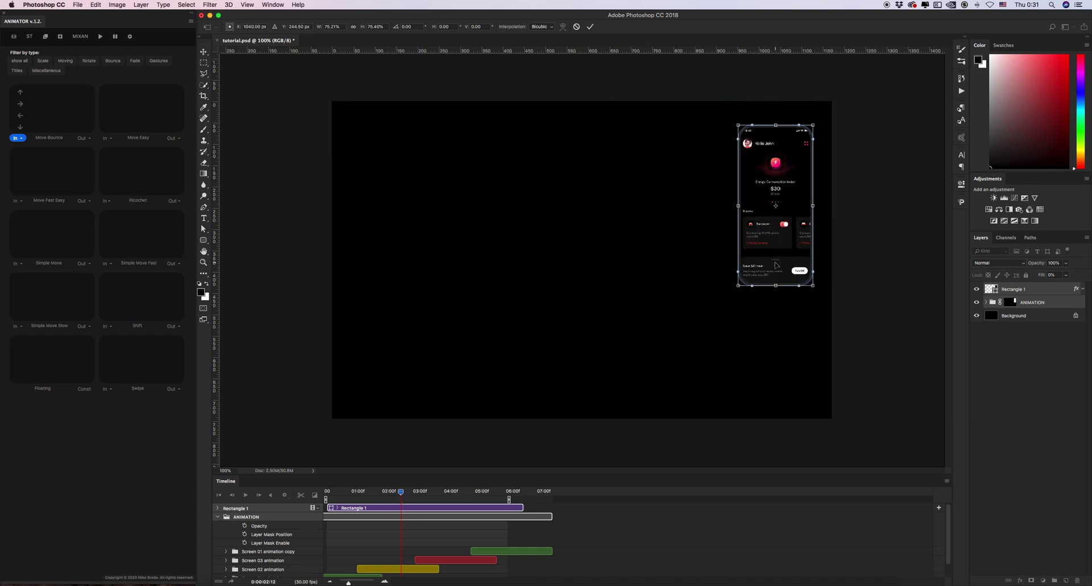
pyautogui.press('Escape')
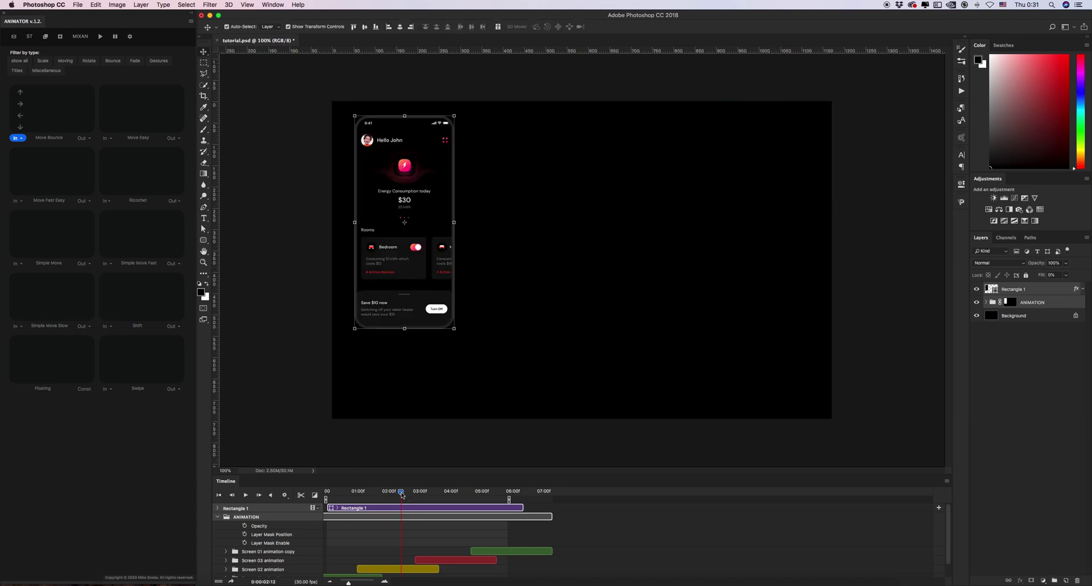
# Scrub the timeline to about 05:07f and back to 01:28f to check the masked animation in its new position.
pyautogui.moveTo(401, 494); pyautogui.dragTo(488, 492)
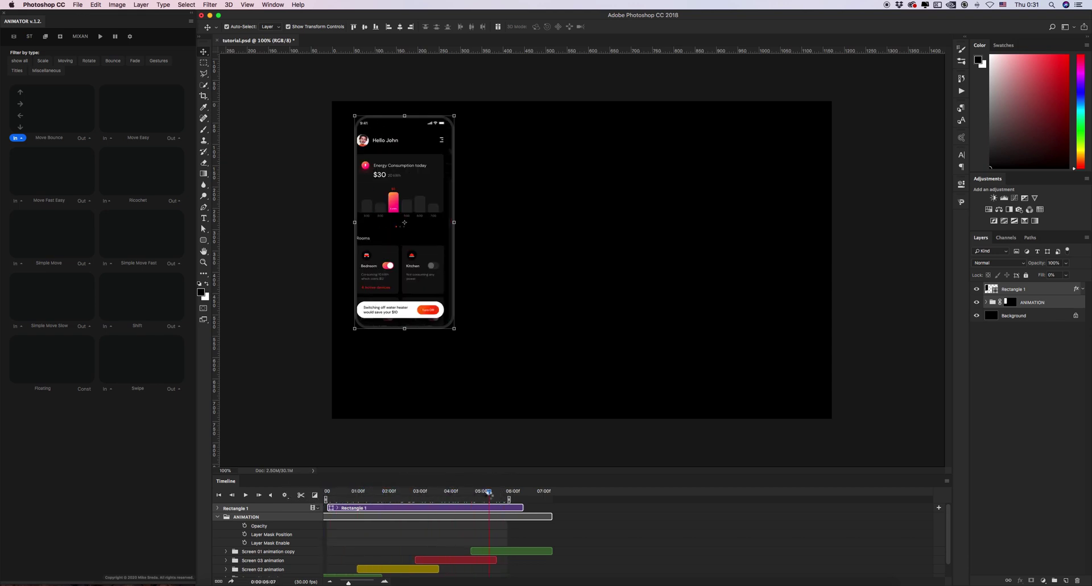
pyautogui.click(320, 418)
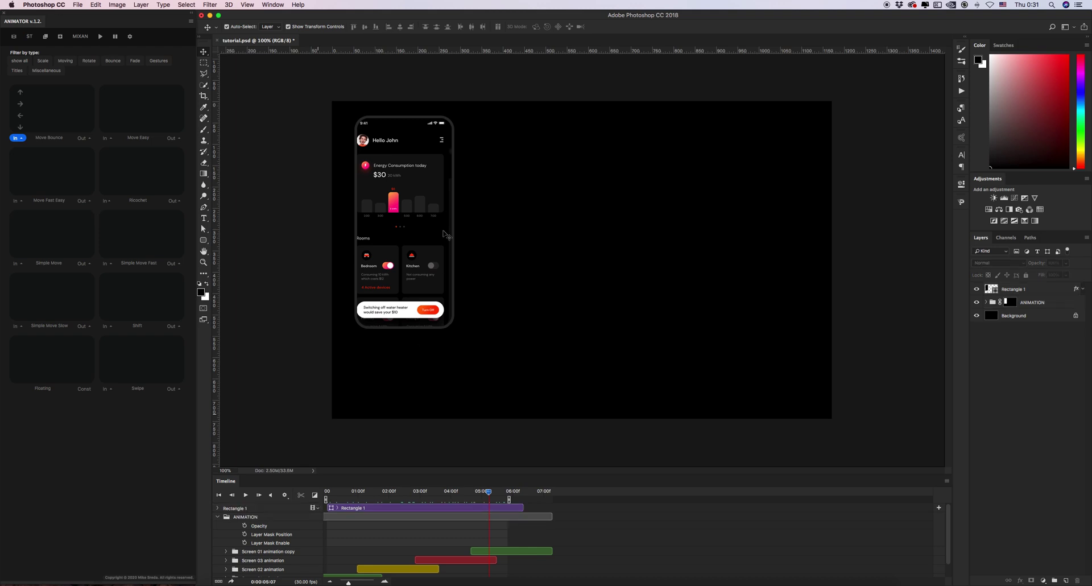
pyautogui.moveTo(491, 498); pyautogui.dragTo(388, 496)
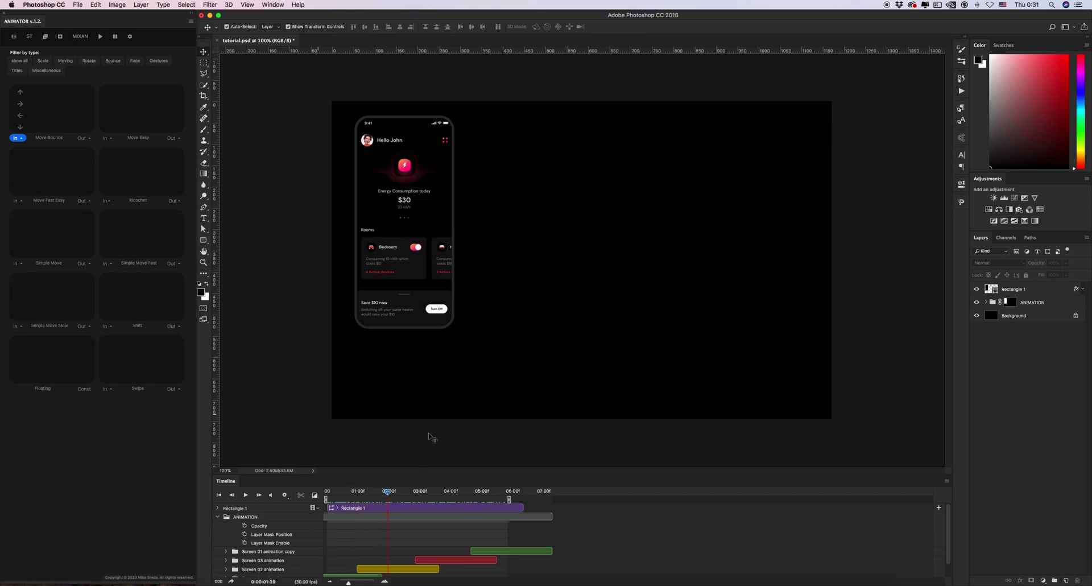